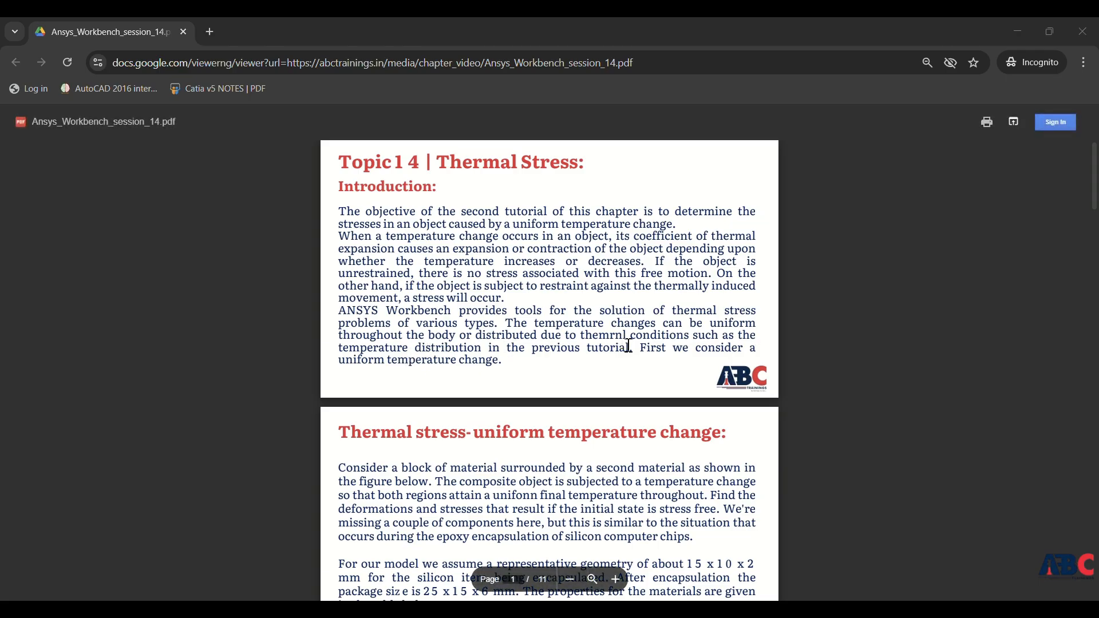
Read the thermal stress introduction and the uniform temperature change problem description in the PDF
{"action": "scroll", "coordinate": [628, 346], "scroll_direction": "down", "scroll_amount": 1}
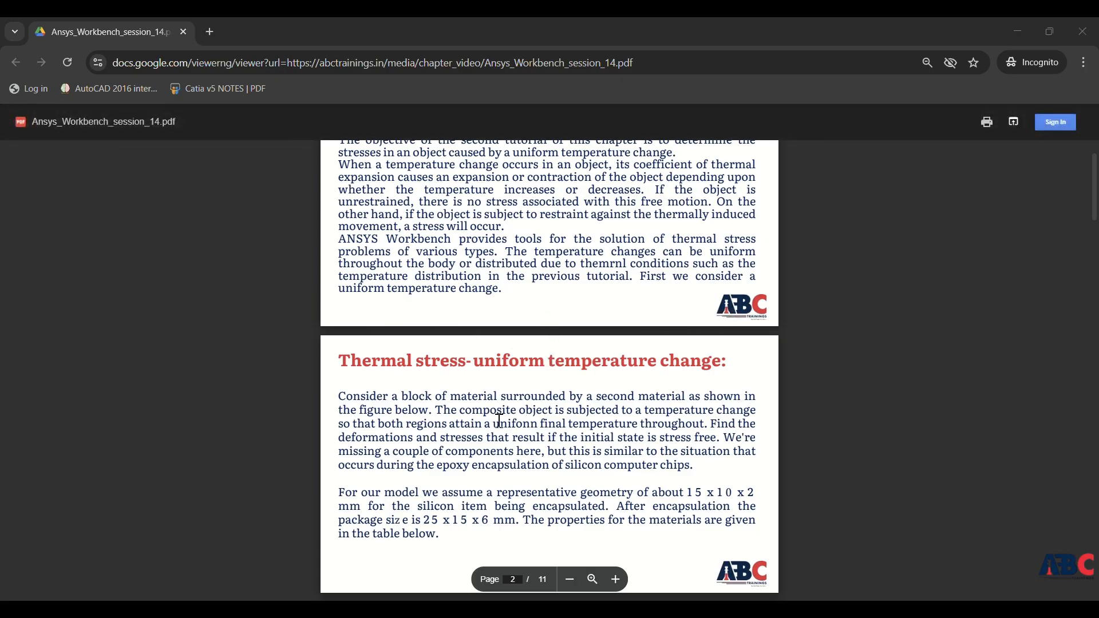
{"action": "scroll", "coordinate": [499, 421], "scroll_direction": "down", "scroll_amount": 1}
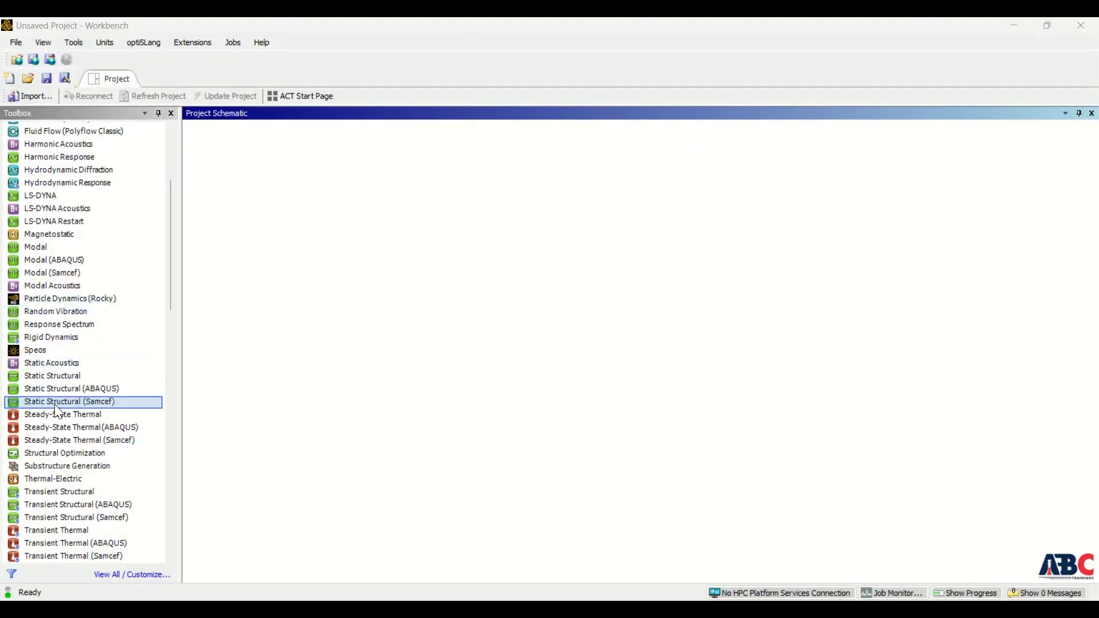
In Workbench, add a Steady-State Thermal system to the project and include Copper Alloy in its engineering data
{"action": "left_click_drag", "start_coordinate": [62, 421], "coordinate": [252, 162]}
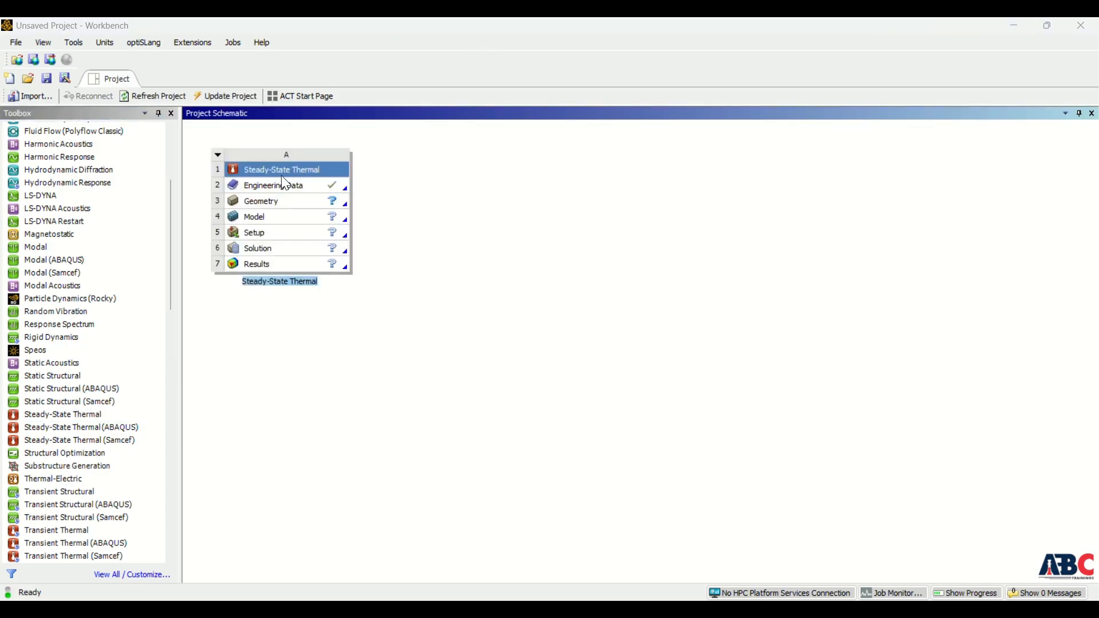
{"action": "double_click", "coordinate": [267, 189]}
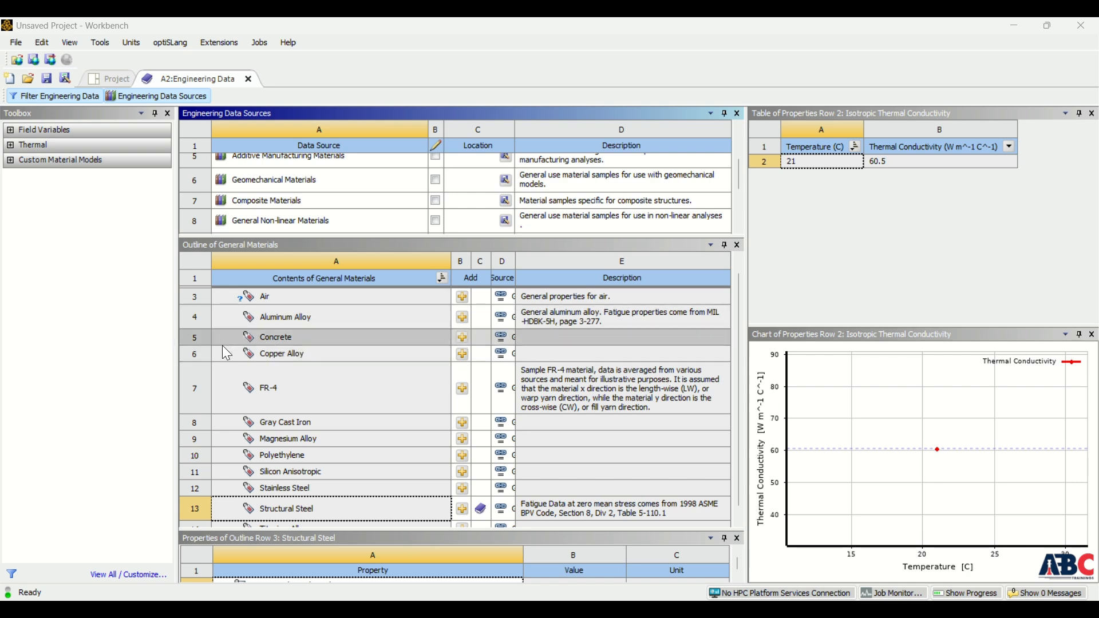
{"action": "left_click", "coordinate": [462, 353]}
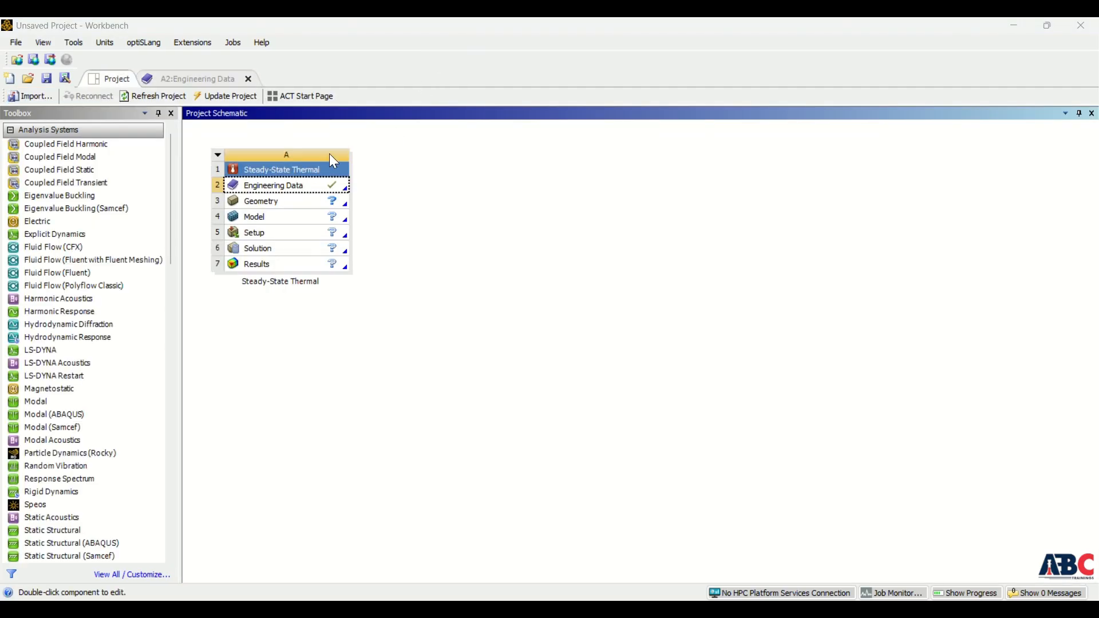
Create a new DesignModeler geometry for the Steady-State Thermal system
{"action": "left_click", "coordinate": [246, 204]}
{"action": "right_click", "coordinate": [248, 205]}
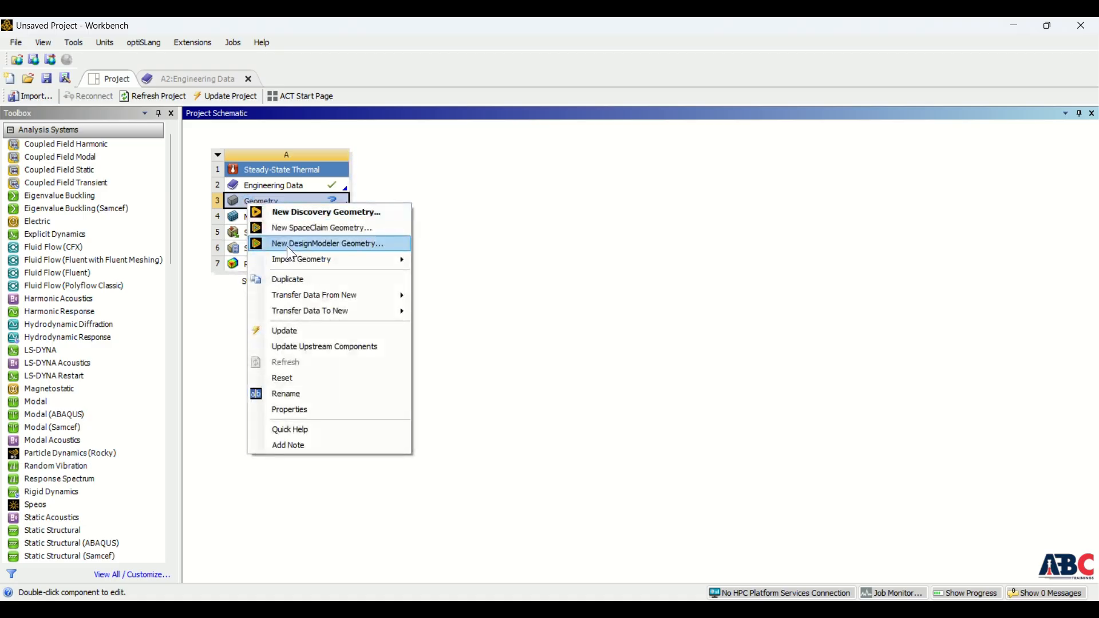
{"action": "left_click", "coordinate": [287, 248]}
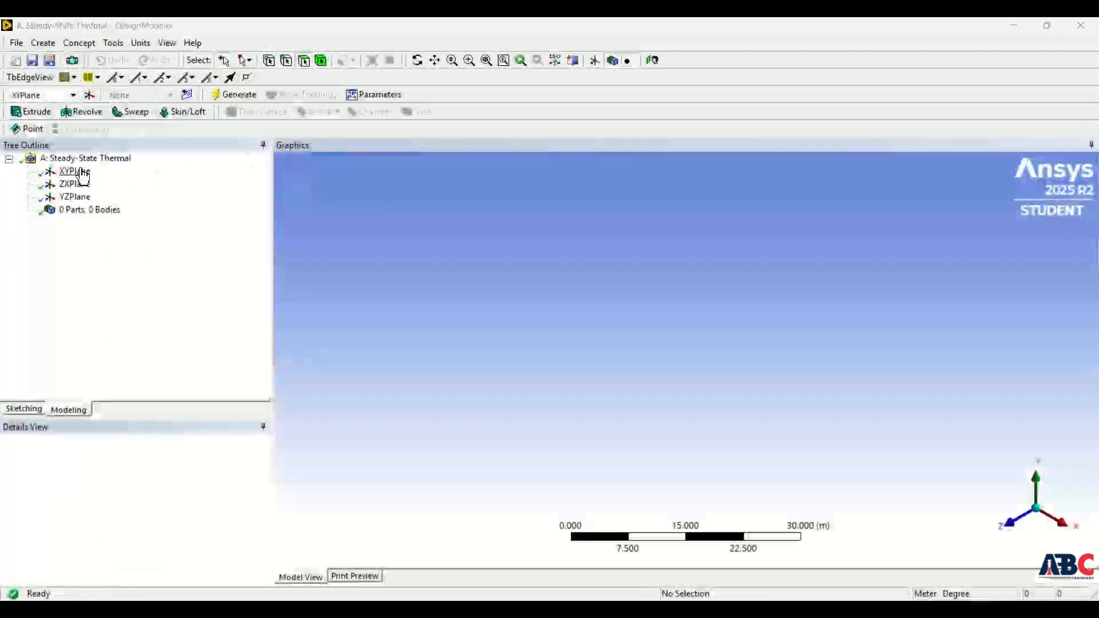
Create a new sketch on the XY plane and view it face-on
{"action": "left_click", "coordinate": [79, 171]}
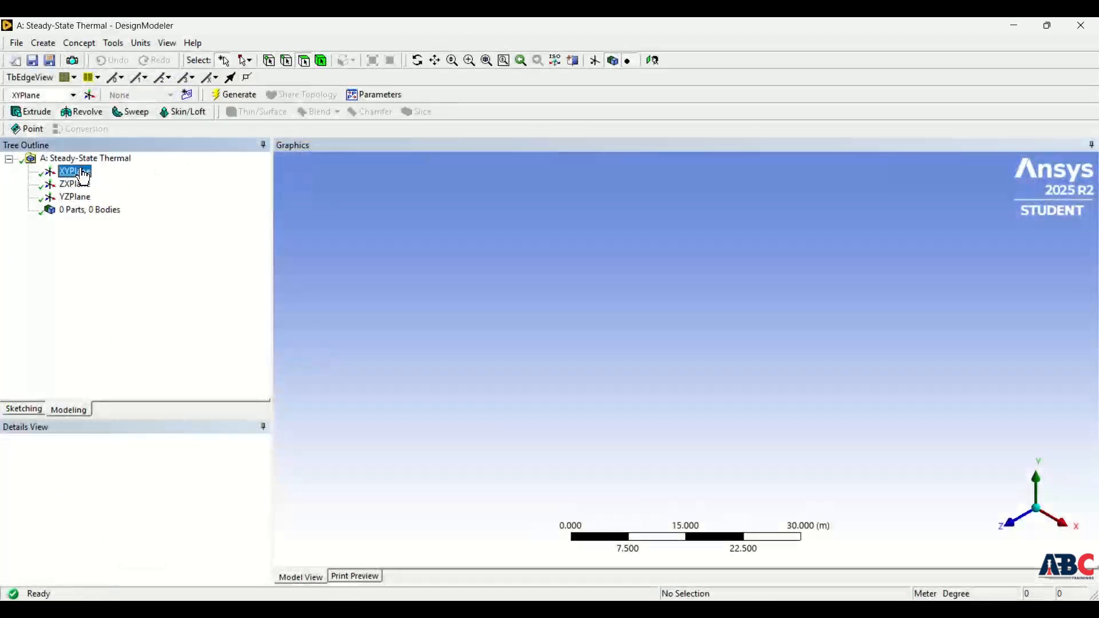
{"action": "left_click", "coordinate": [187, 95]}
{"action": "left_click", "coordinate": [653, 62]}
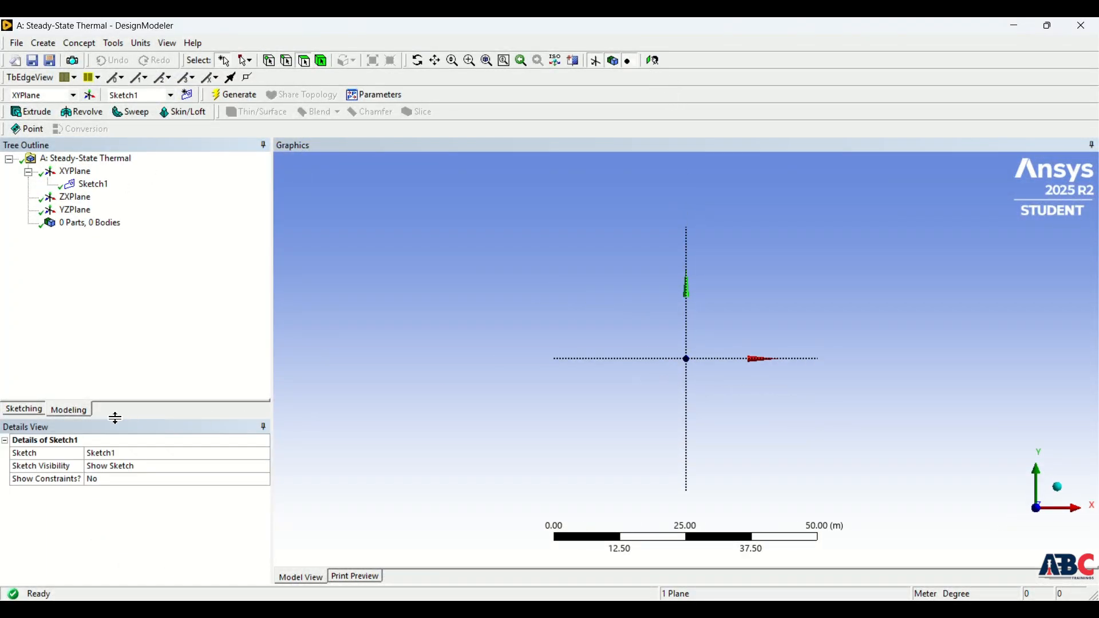
Set the units to millimetres and sketch a rectangle about 67 mm by 40 mm with its lower-left corner at the origin
{"action": "left_click", "coordinate": [23, 409]}
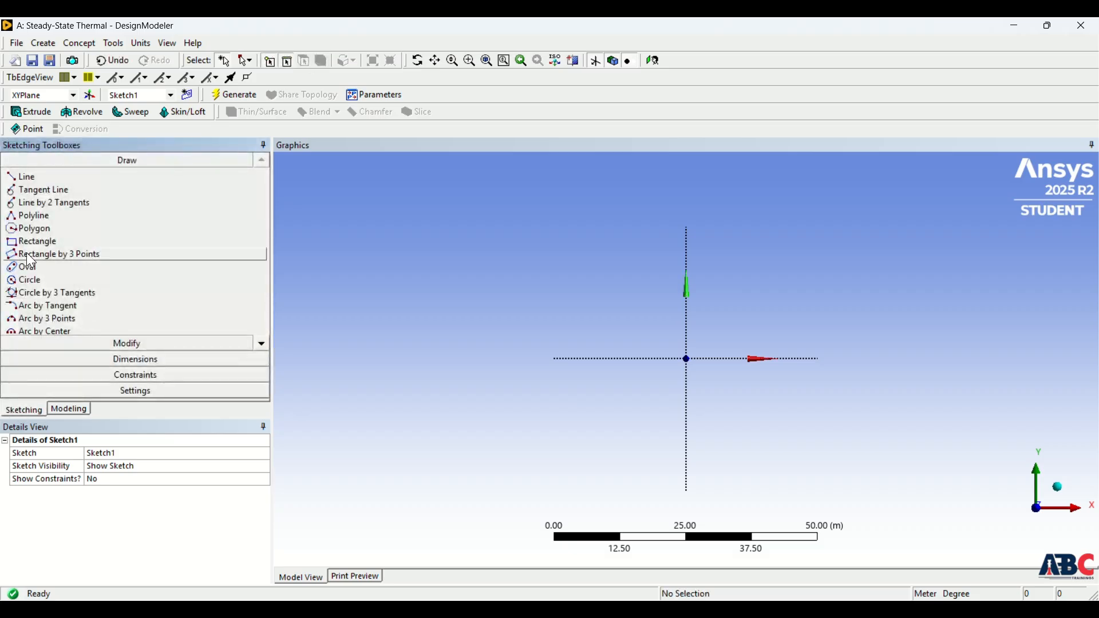
{"action": "left_click", "coordinate": [31, 241]}
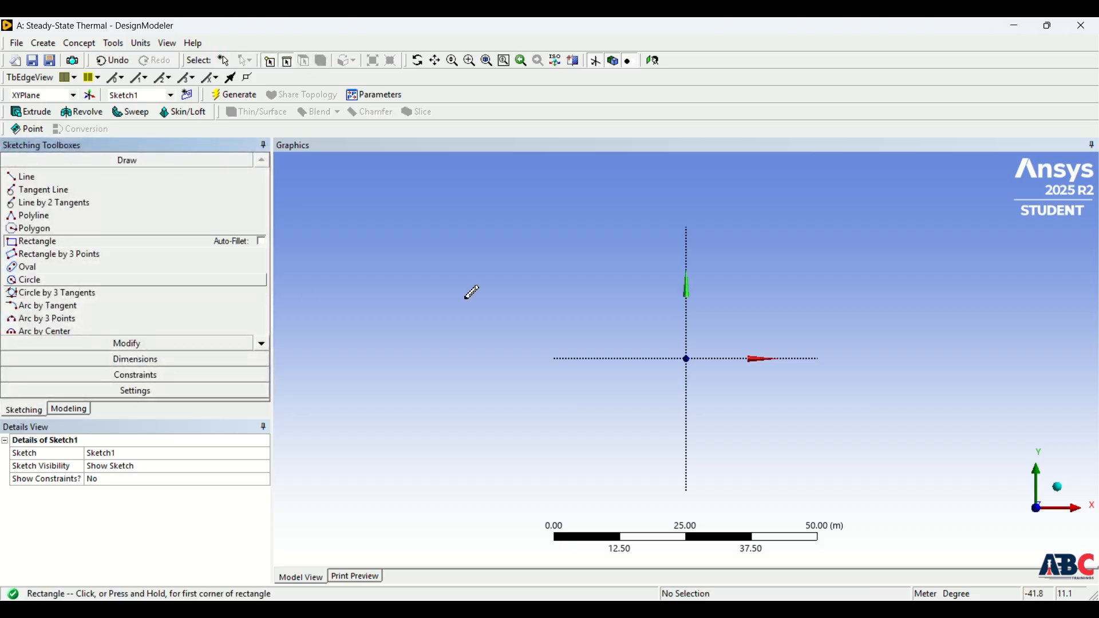
{"action": "left_click", "coordinate": [141, 44]}
{"action": "left_click", "coordinate": [160, 91]}
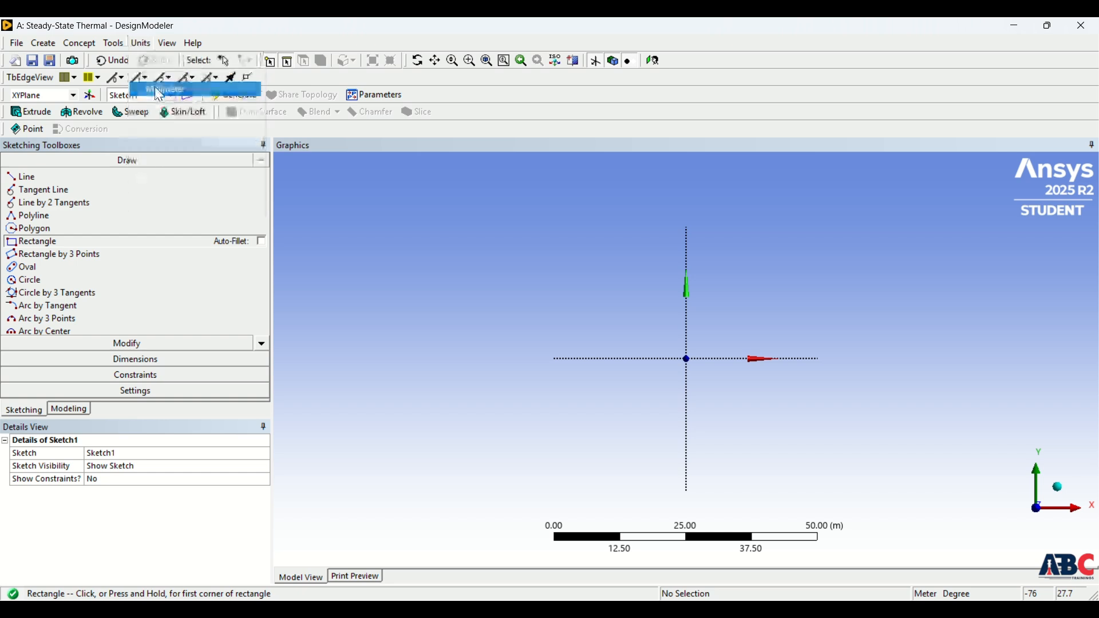
{"action": "left_click", "coordinate": [40, 241]}
{"action": "left_click", "coordinate": [688, 359]}
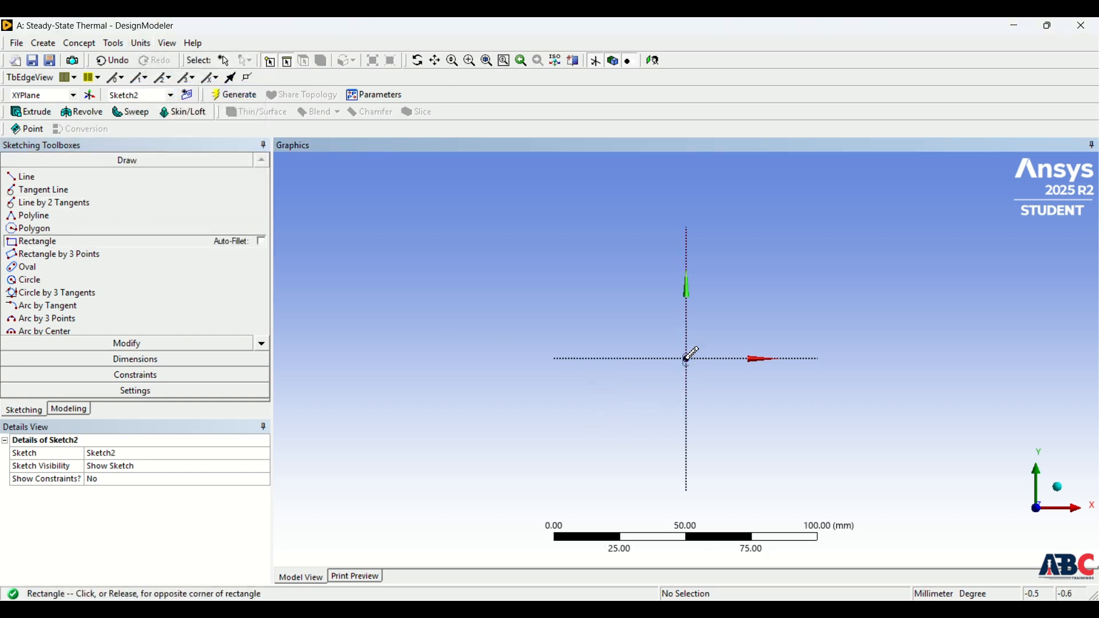
{"action": "left_click", "coordinate": [864, 254]}
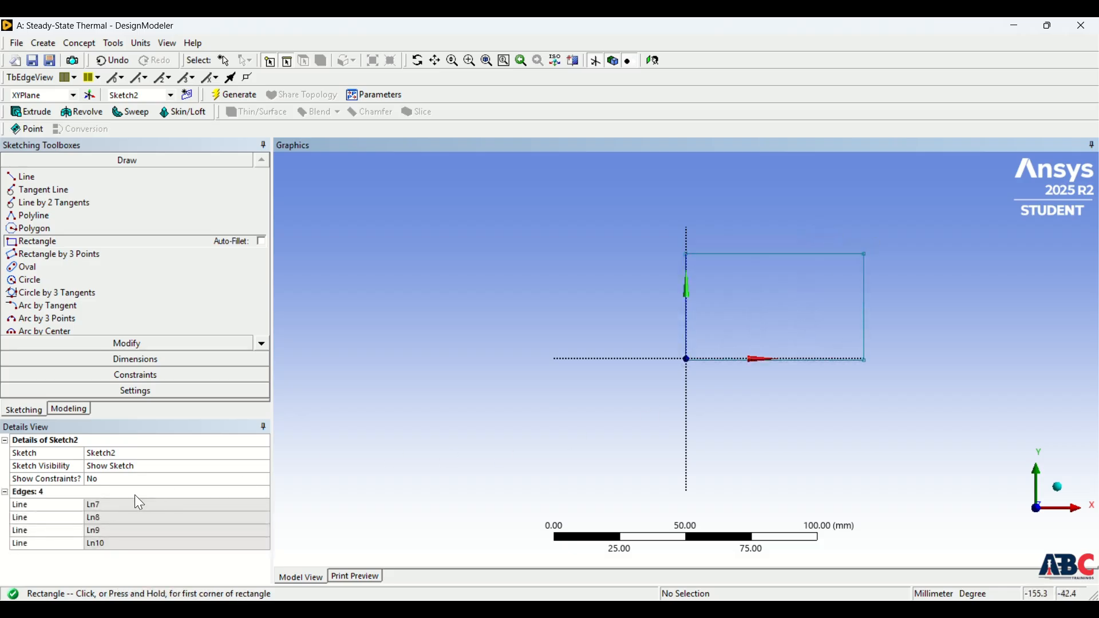
Dimension the rectangle's width along its upper edge and its height along its left edge
{"action": "left_click", "coordinate": [74, 358]}
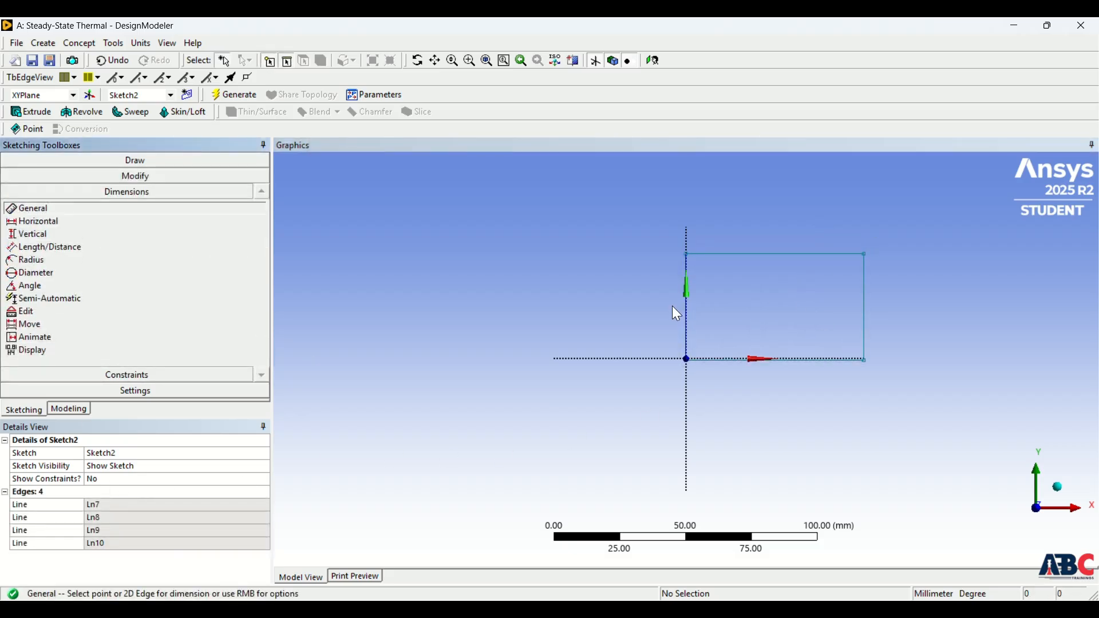
{"action": "left_click", "coordinate": [732, 255]}
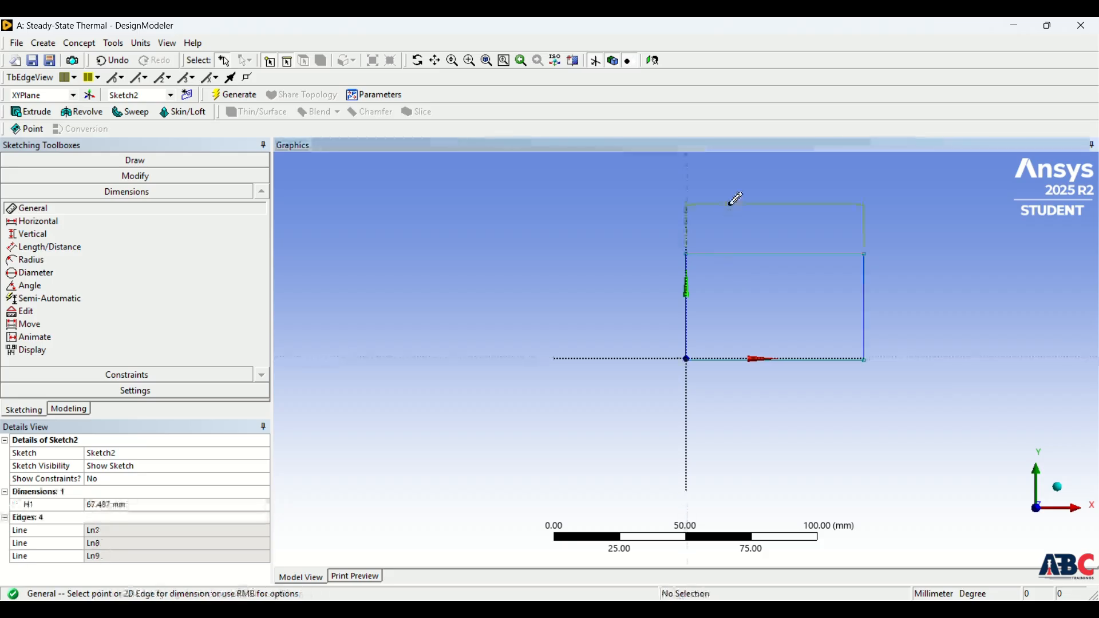
{"action": "left_click", "coordinate": [728, 203]}
{"action": "left_click", "coordinate": [687, 312]}
{"action": "left_click", "coordinate": [632, 308]}
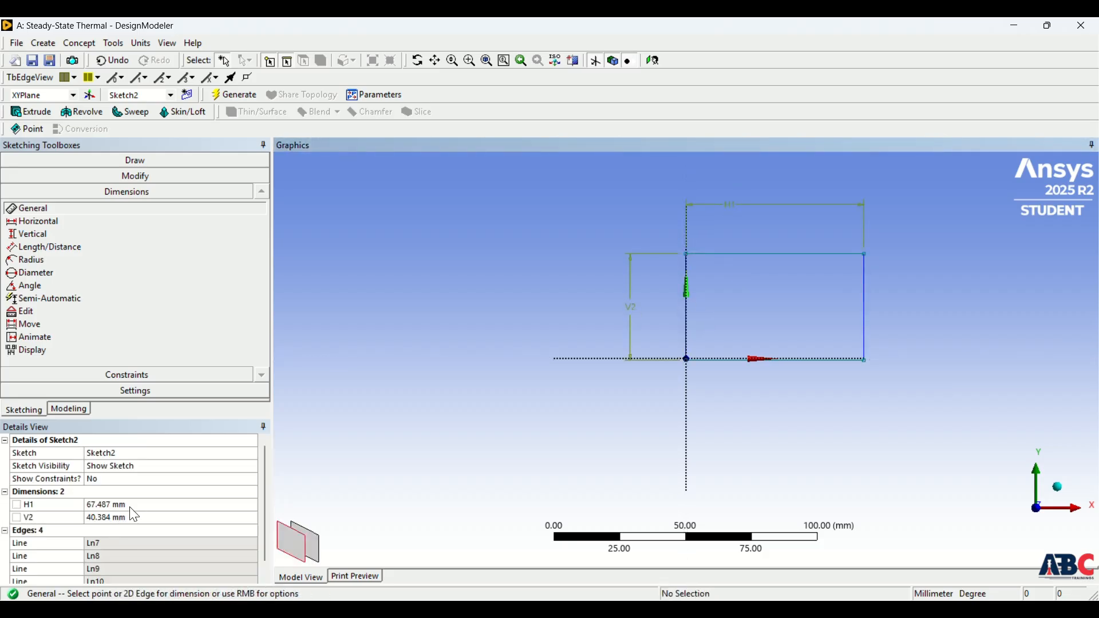
Set the rectangle's width to 60 mm and its height to 30 mm
{"action": "left_click", "coordinate": [131, 508]}
{"action": "type", "text": "60"}
{"action": "key", "text": "Return"}
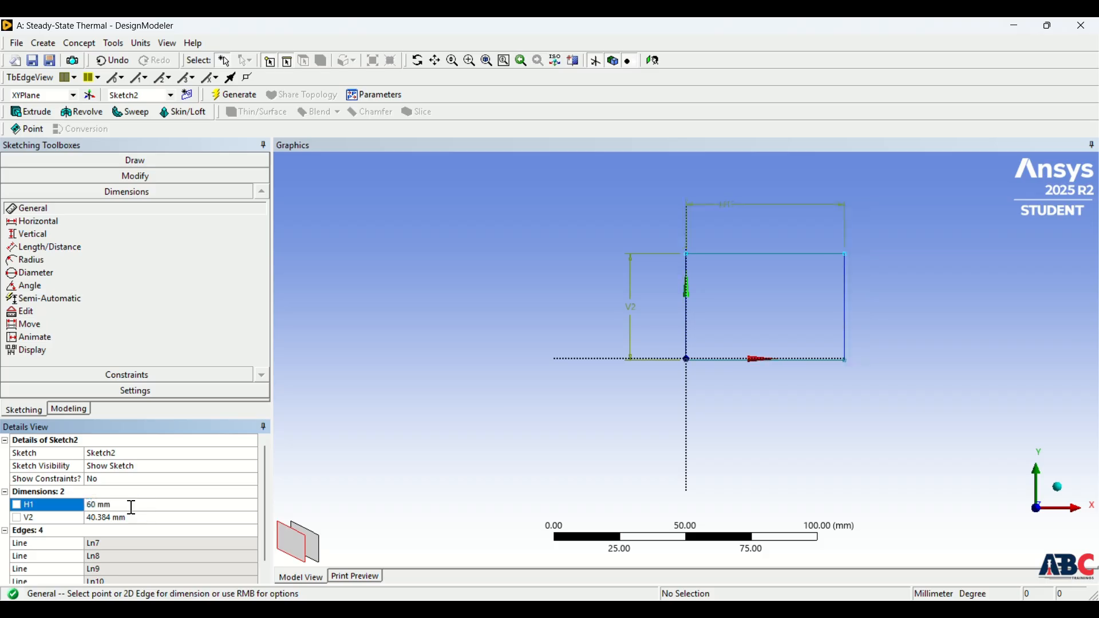
{"action": "left_click", "coordinate": [133, 517]}
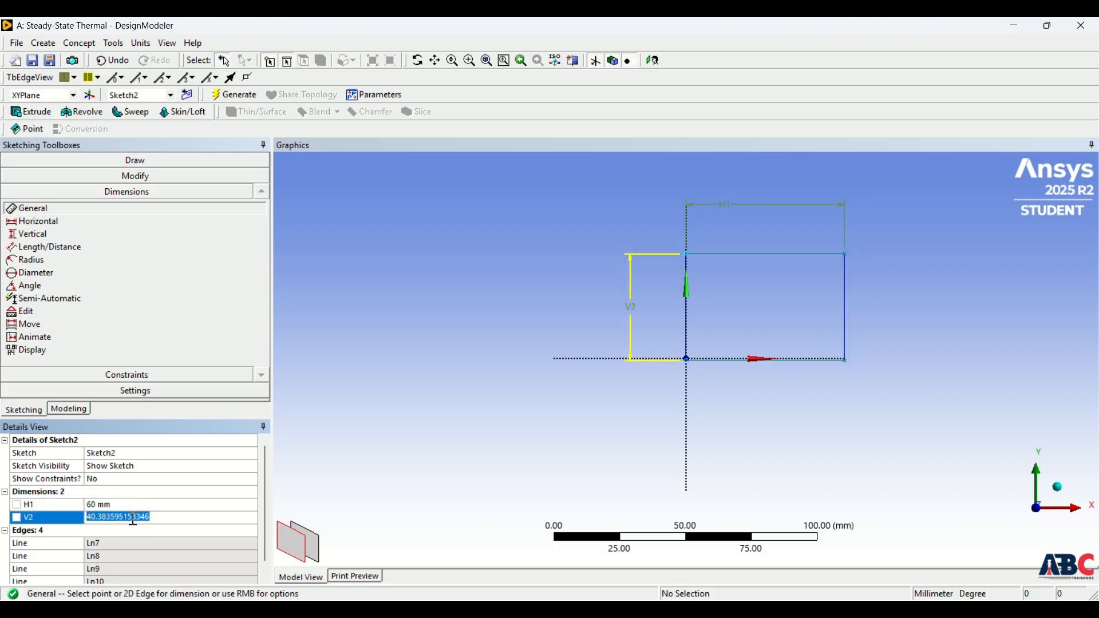
{"action": "type", "text": "30"}
{"action": "key", "text": "Return"}
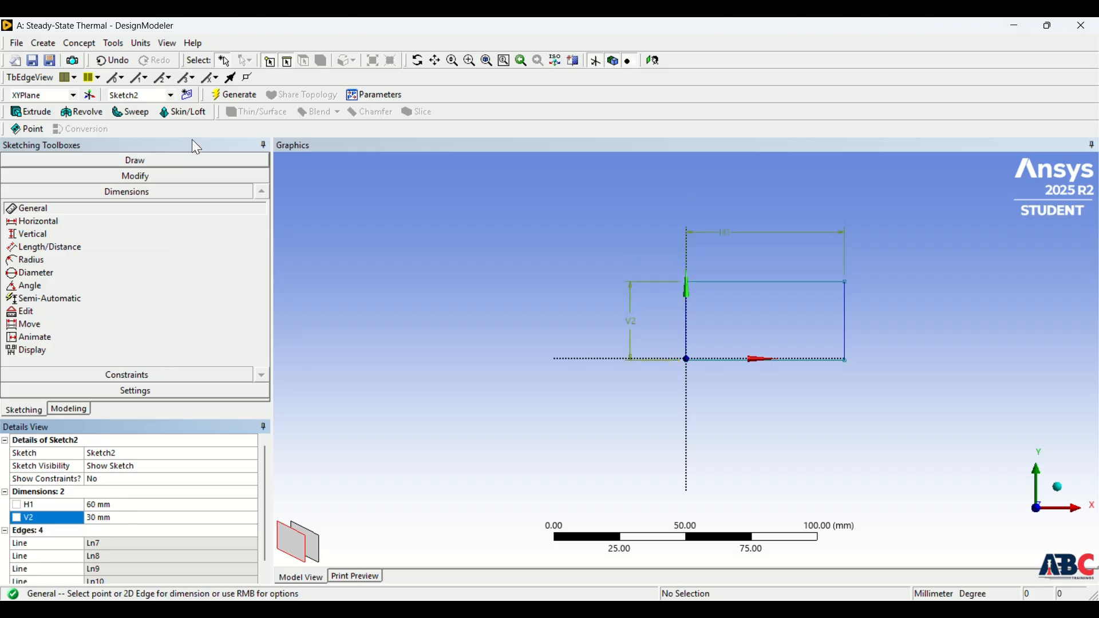
Extrude the rectangle sketch as Add Material with direction Both - Symmetric and a depth of 30 mm
{"action": "left_click", "coordinate": [84, 410]}
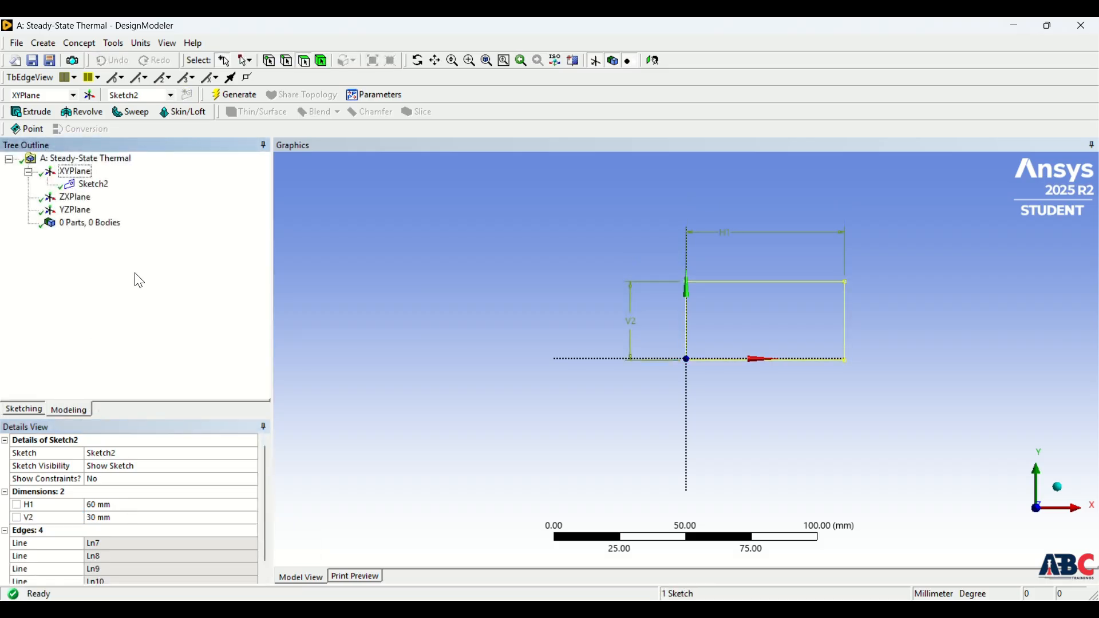
{"action": "left_click", "coordinate": [93, 184]}
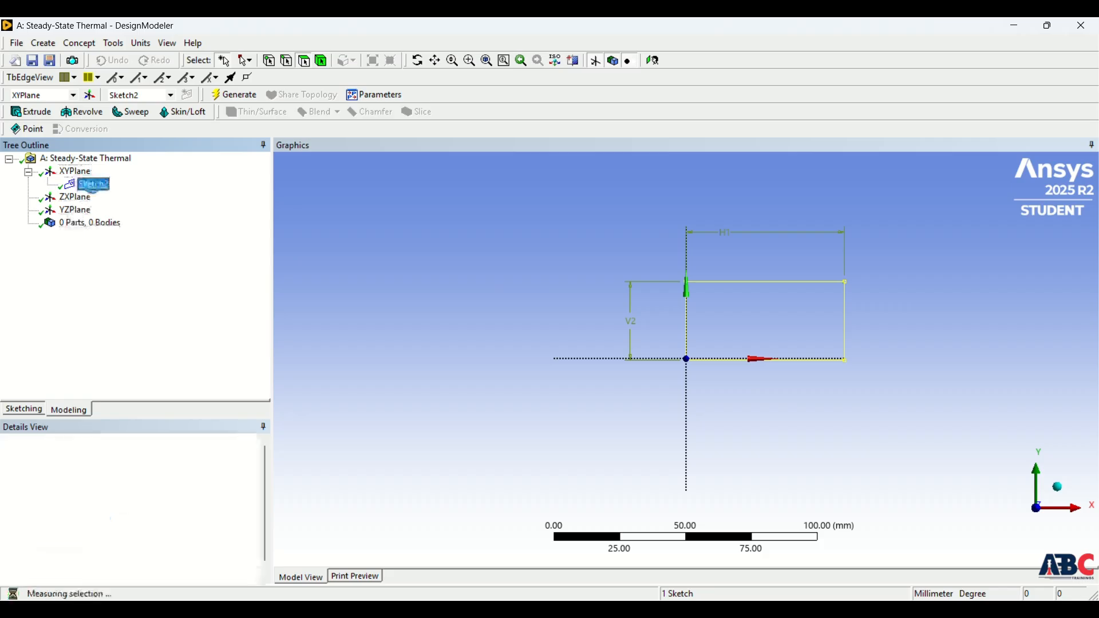
{"action": "left_click", "coordinate": [40, 112]}
{"action": "left_click", "coordinate": [157, 465]}
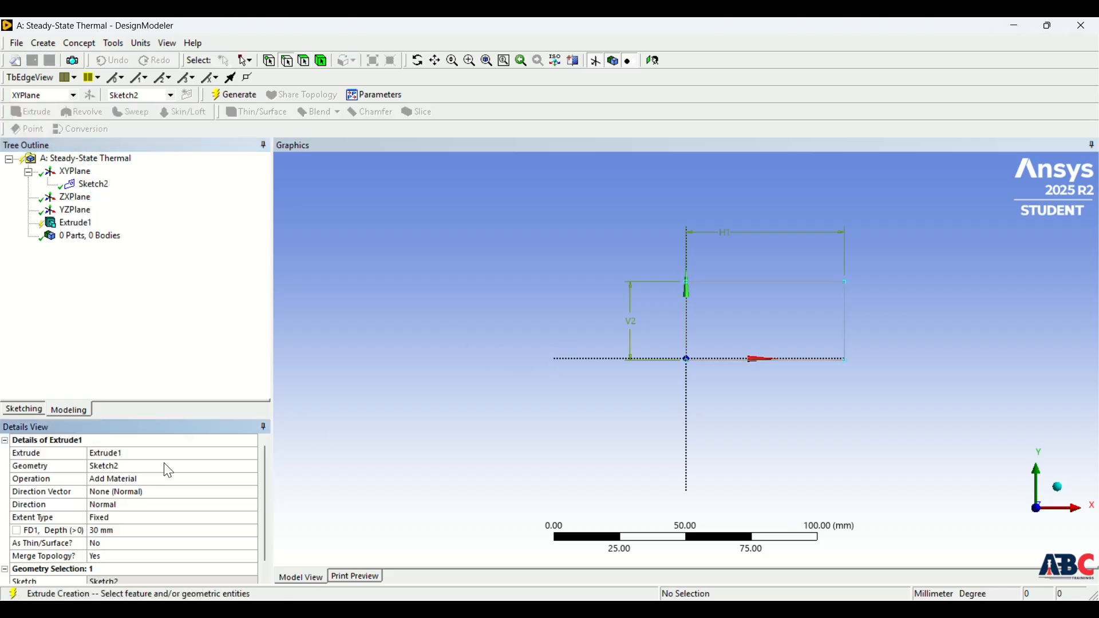
{"action": "left_click", "coordinate": [130, 478]}
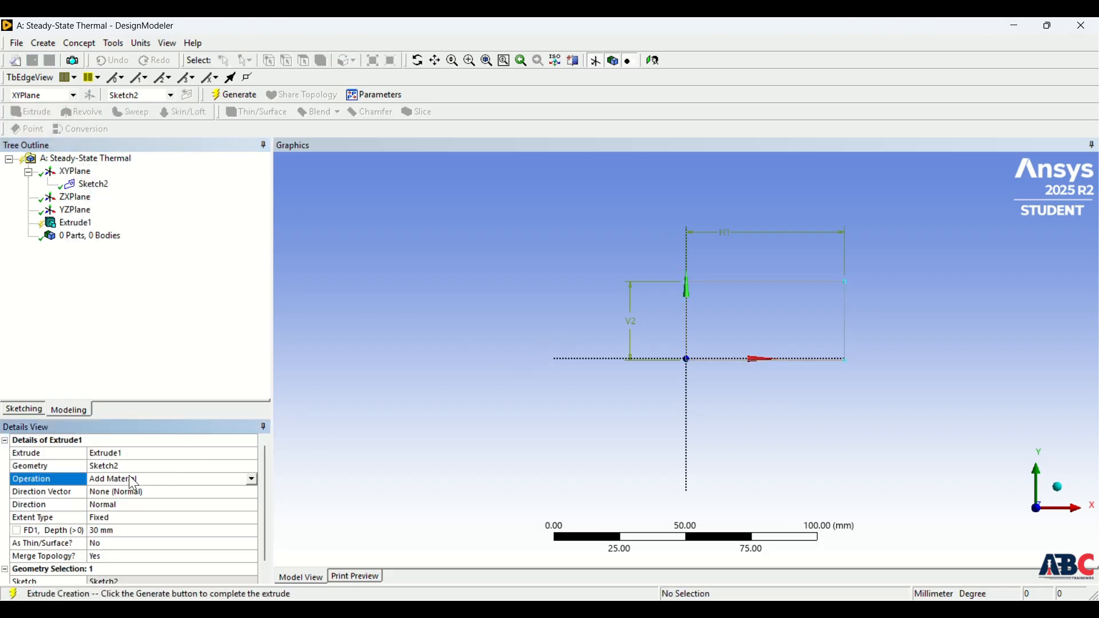
{"action": "left_click", "coordinate": [248, 478]}
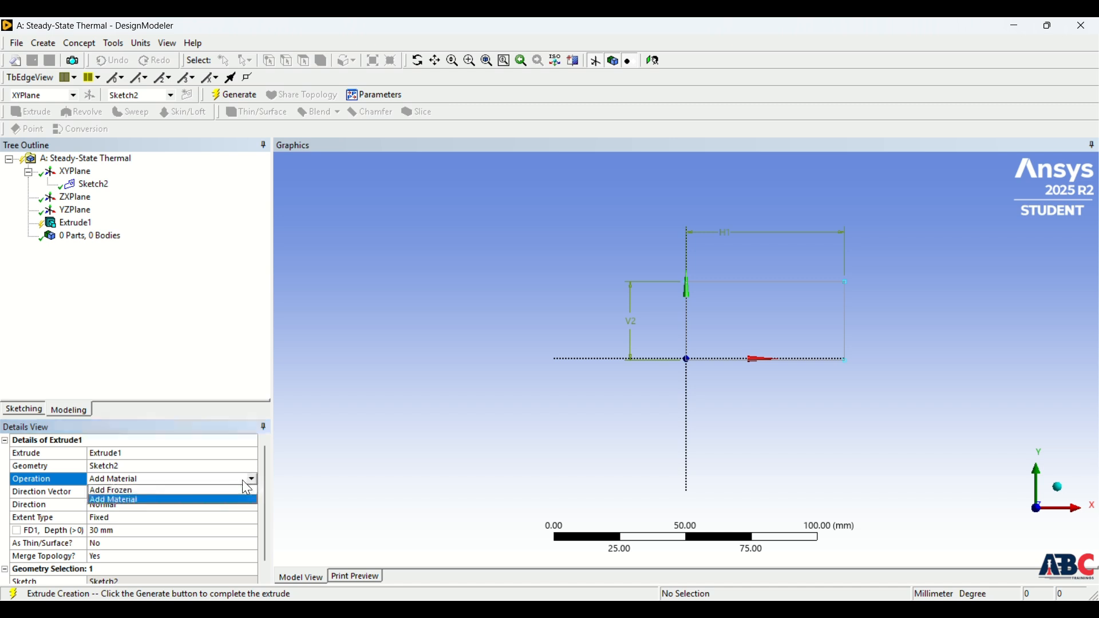
{"action": "left_click", "coordinate": [181, 498]}
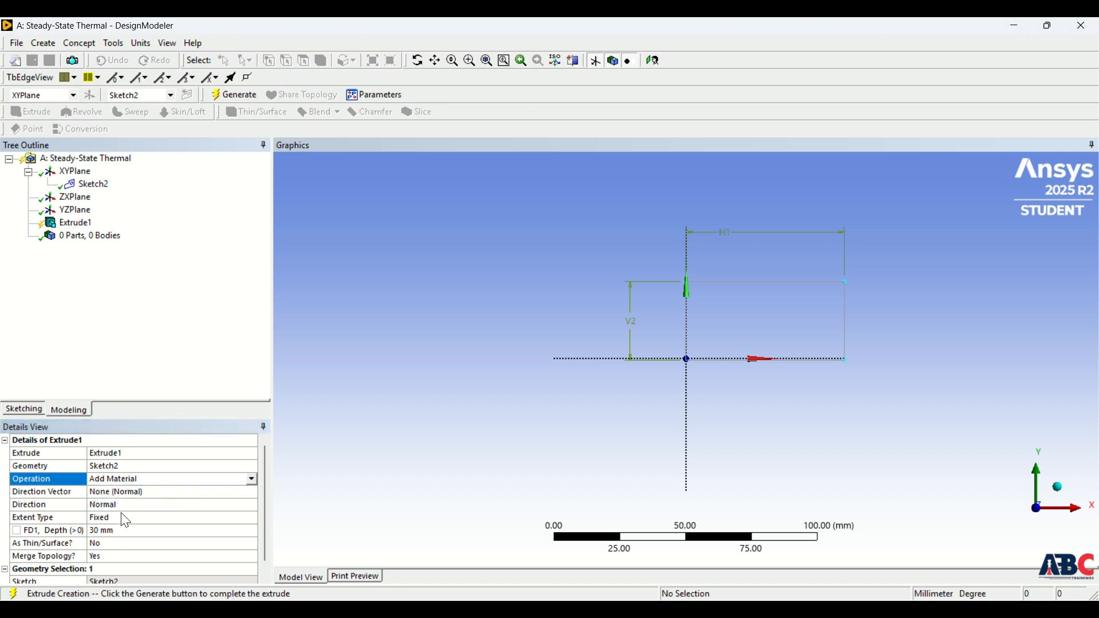
{"action": "left_click", "coordinate": [135, 492]}
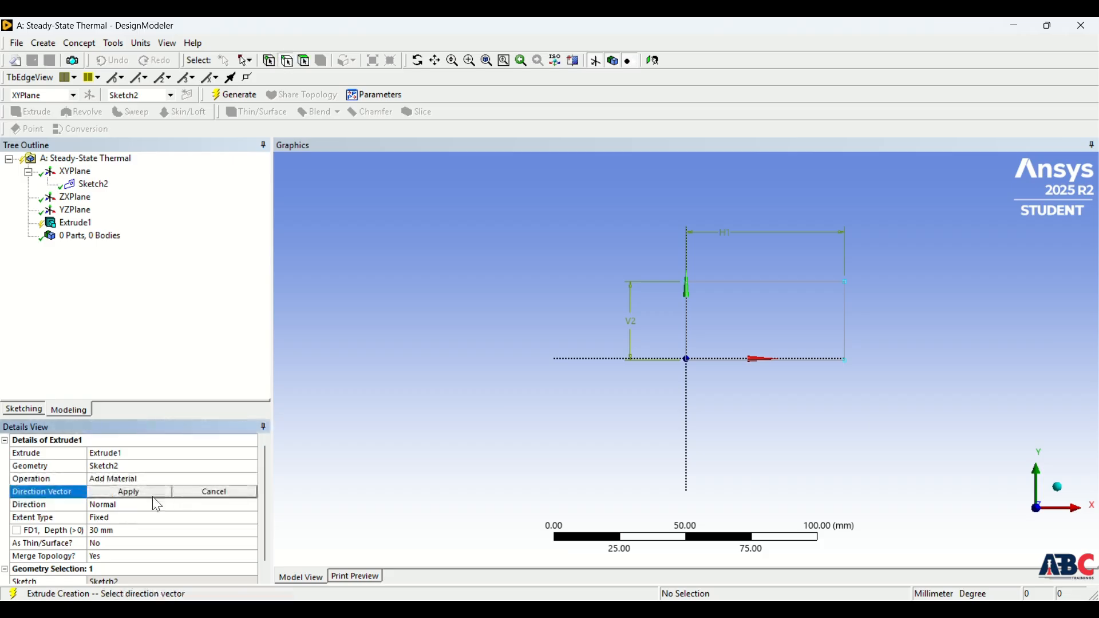
{"action": "left_click", "coordinate": [123, 507]}
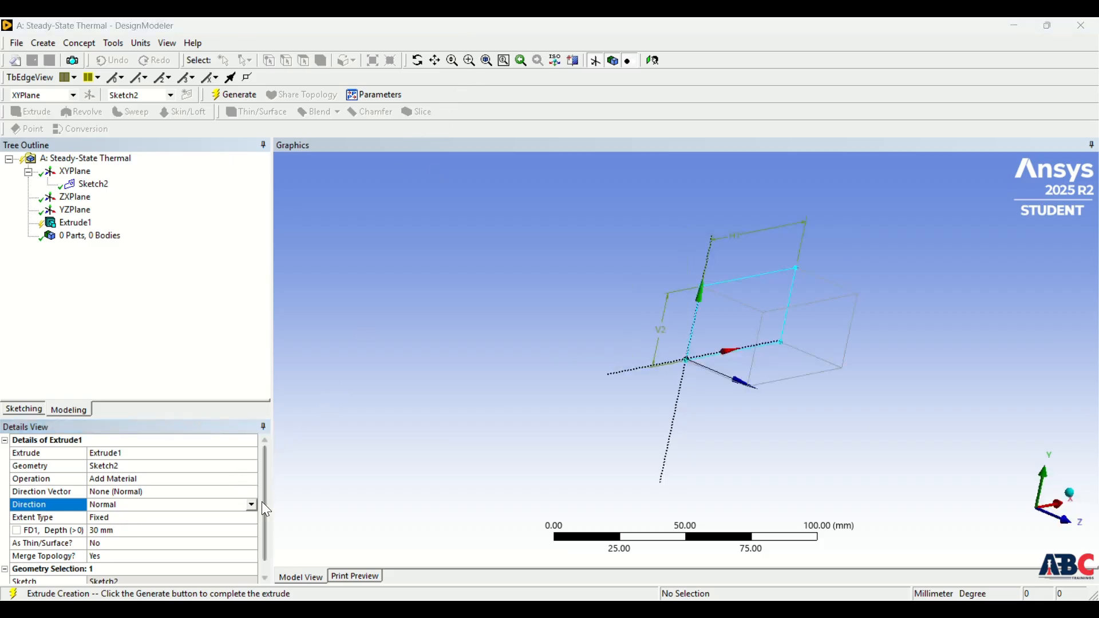
{"action": "left_click", "coordinate": [251, 504]}
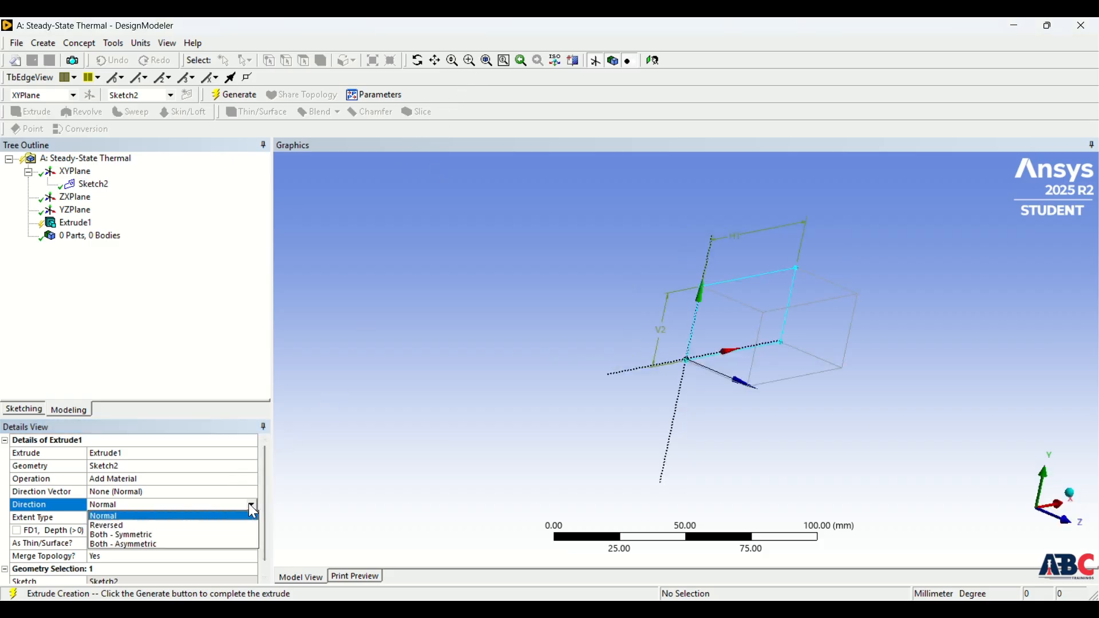
{"action": "left_click", "coordinate": [175, 534]}
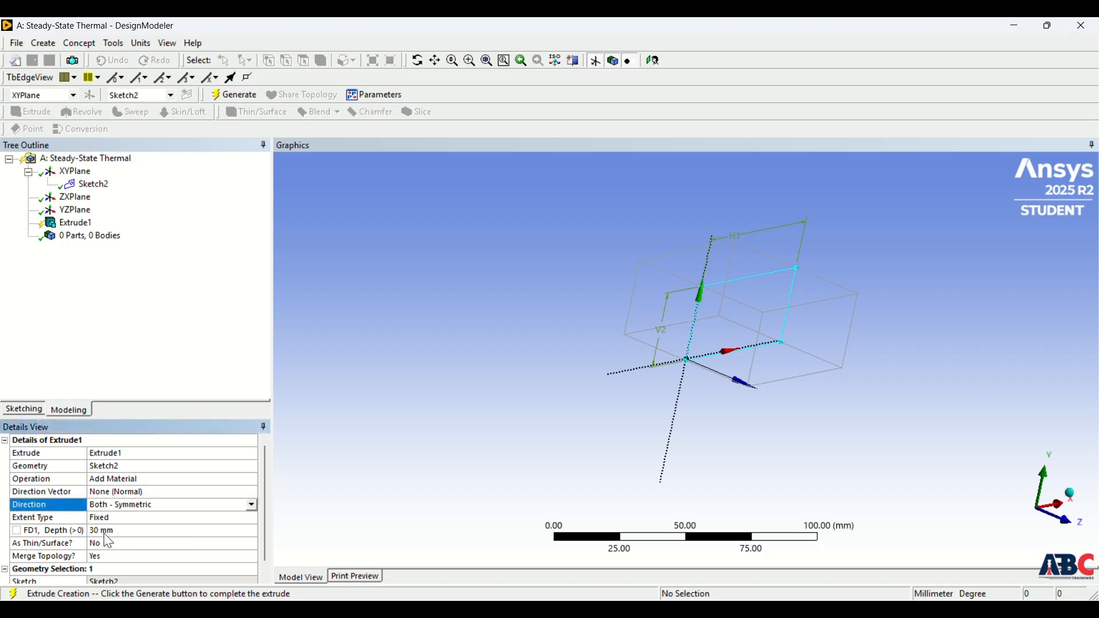
{"action": "left_click", "coordinate": [229, 98]}
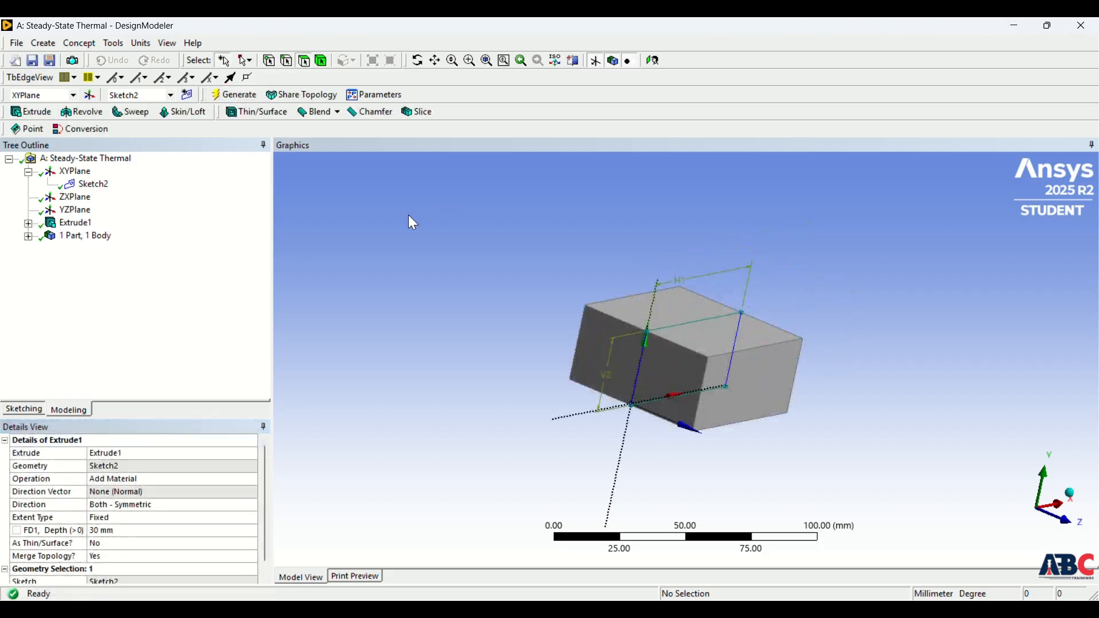
Hide the rectangle's sketch so that only the extruded block is shown, and clear the selection
{"action": "left_click", "coordinate": [101, 189]}
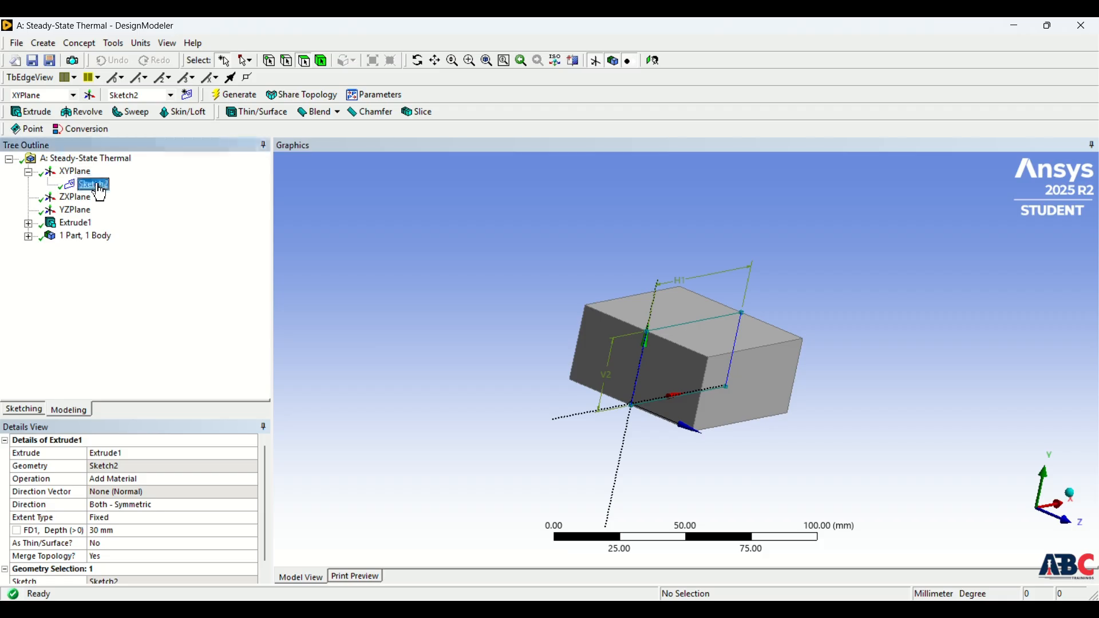
{"action": "right_click", "coordinate": [97, 186]}
{"action": "left_click", "coordinate": [131, 204]}
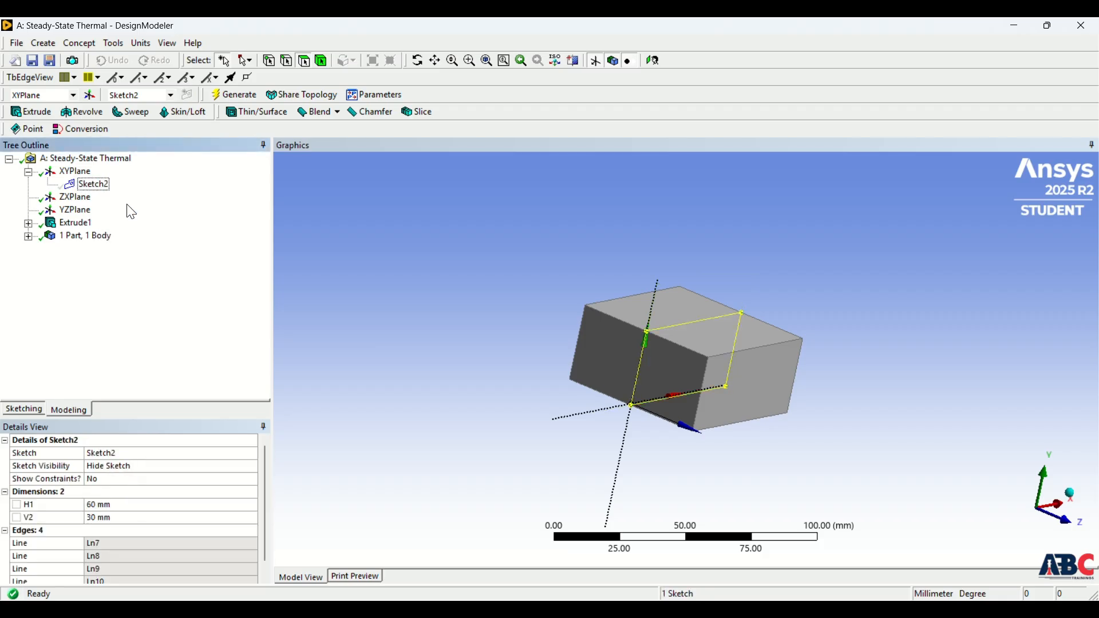
{"action": "right_click", "coordinate": [341, 224]}
{"action": "left_click", "coordinate": [323, 199]}
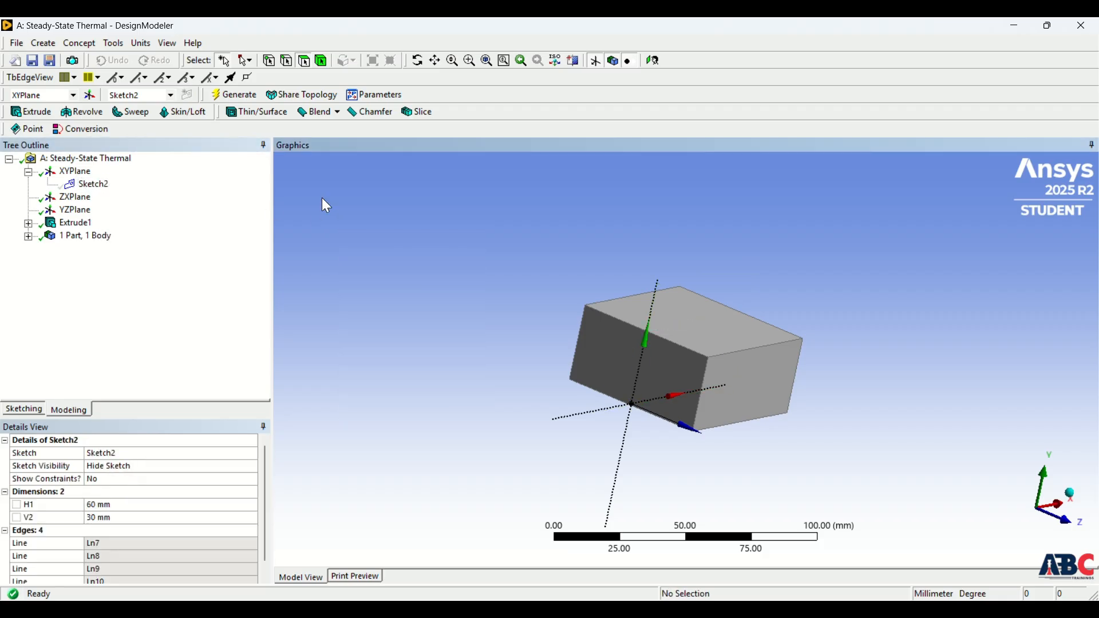
Create a new sketch on the XY plane and view that plane face-on
{"action": "left_click", "coordinate": [74, 171]}
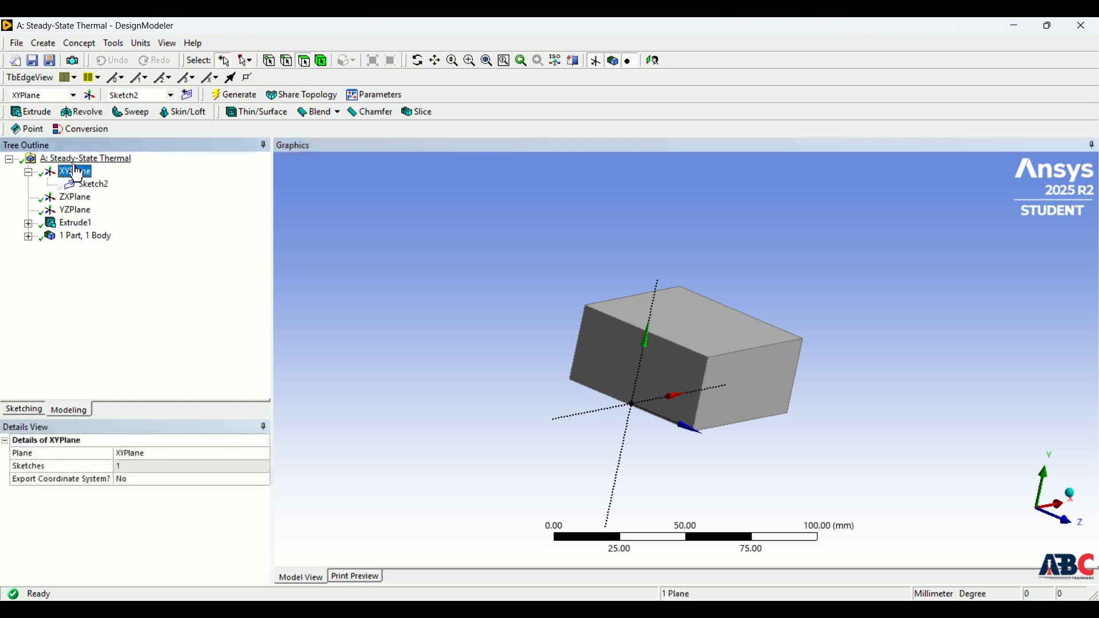
{"action": "left_click", "coordinate": [189, 98]}
{"action": "left_click", "coordinate": [92, 197]}
{"action": "left_click", "coordinate": [653, 60]}
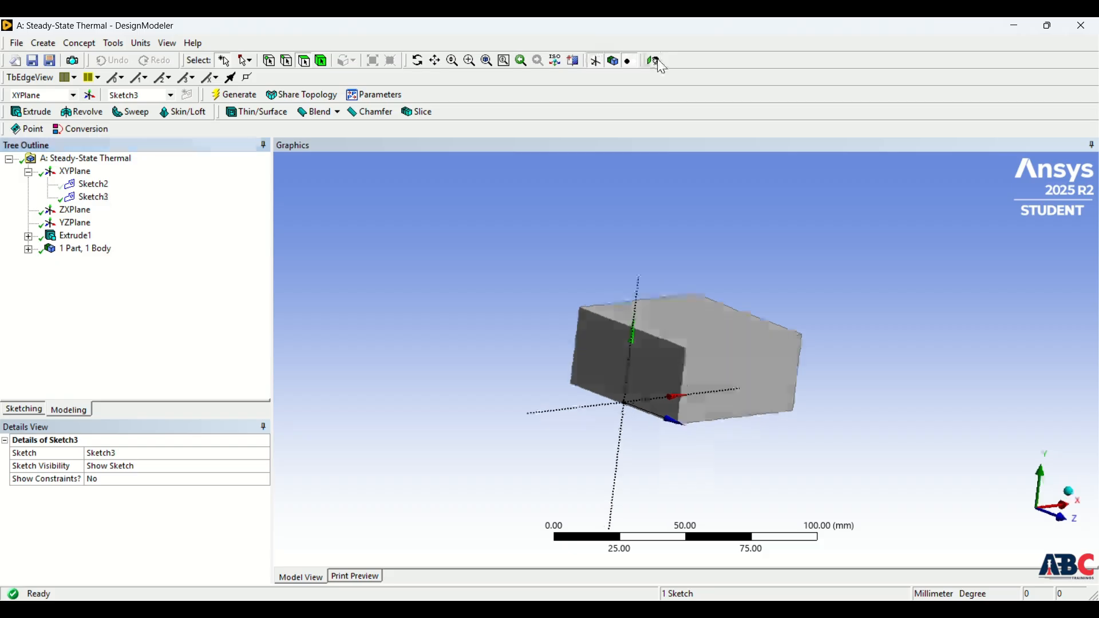
Sketch a rectangle about 29 mm wide and 12 mm high inside the block's outline
{"action": "left_click", "coordinate": [19, 408]}
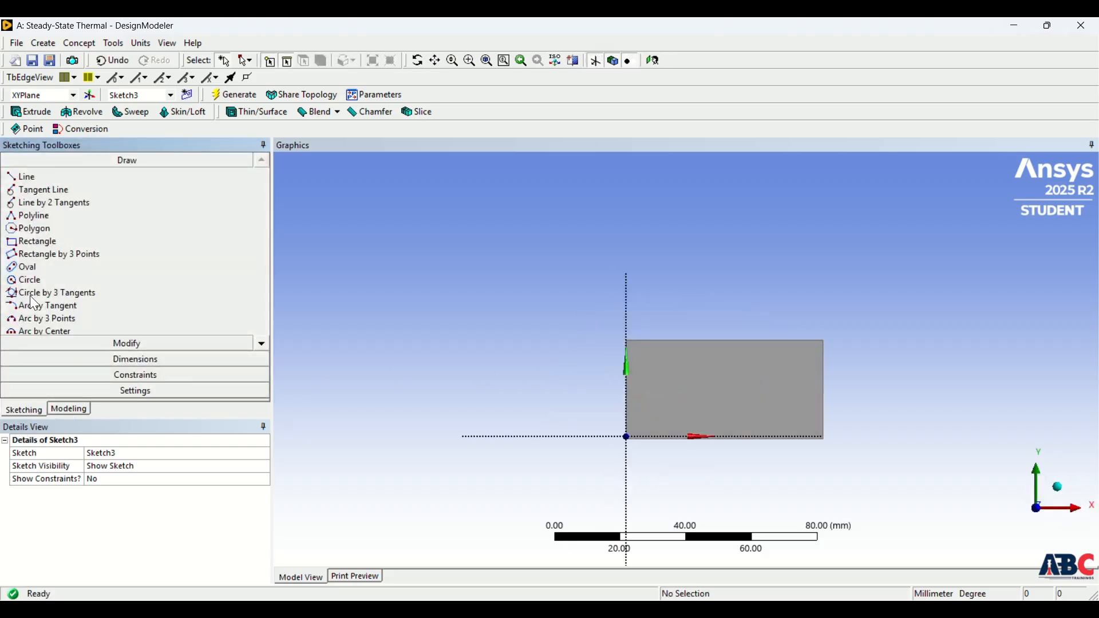
{"action": "left_click", "coordinate": [35, 243]}
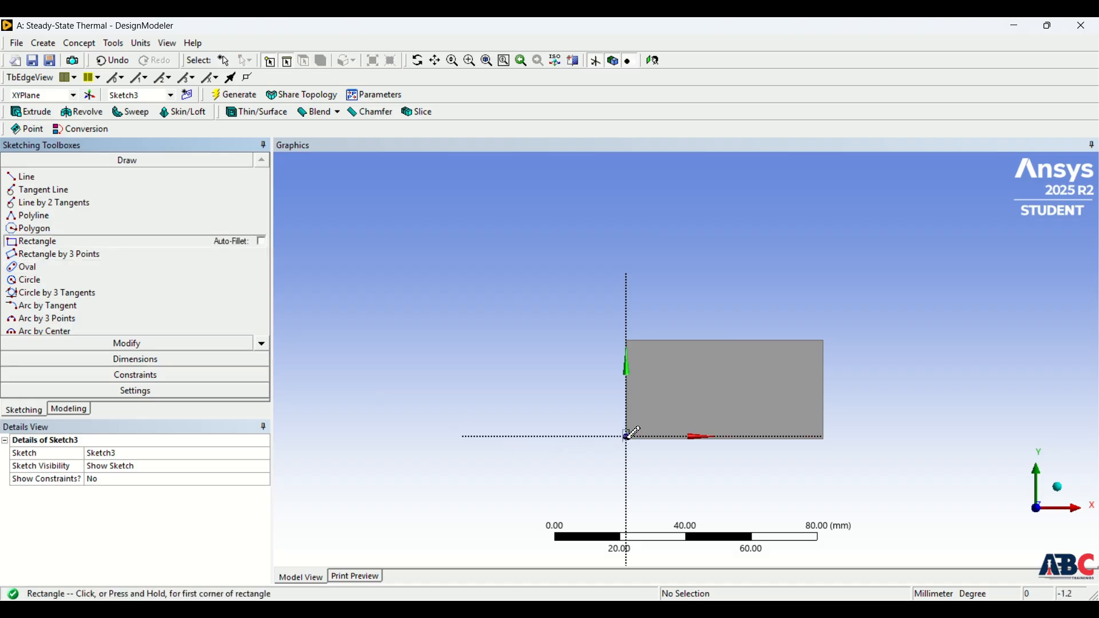
{"action": "left_click", "coordinate": [679, 372]}
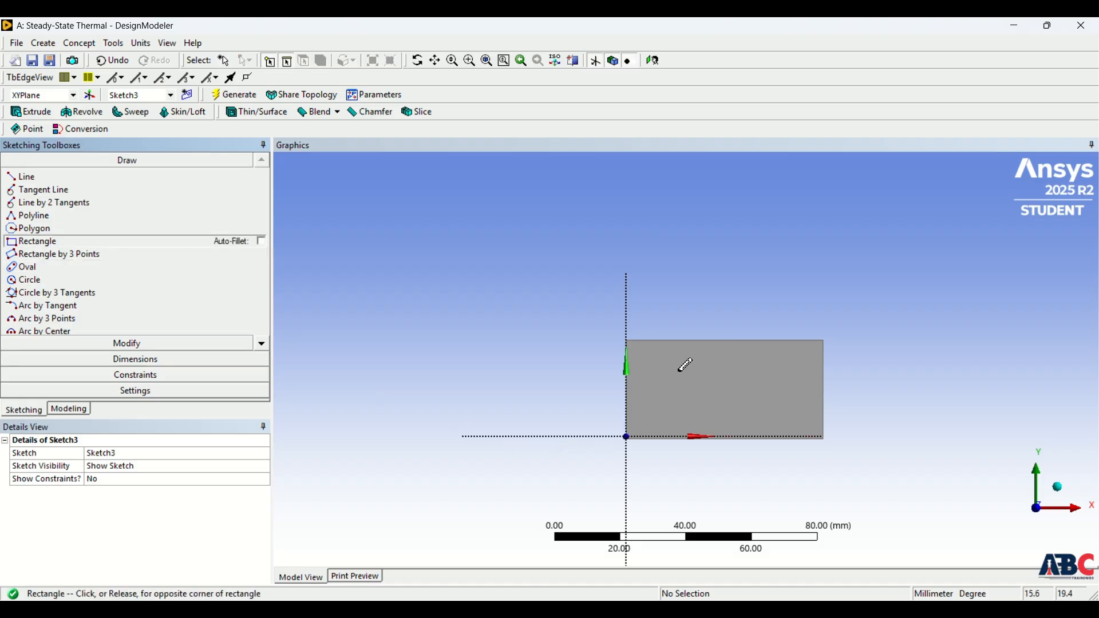
{"action": "left_click", "coordinate": [774, 412]}
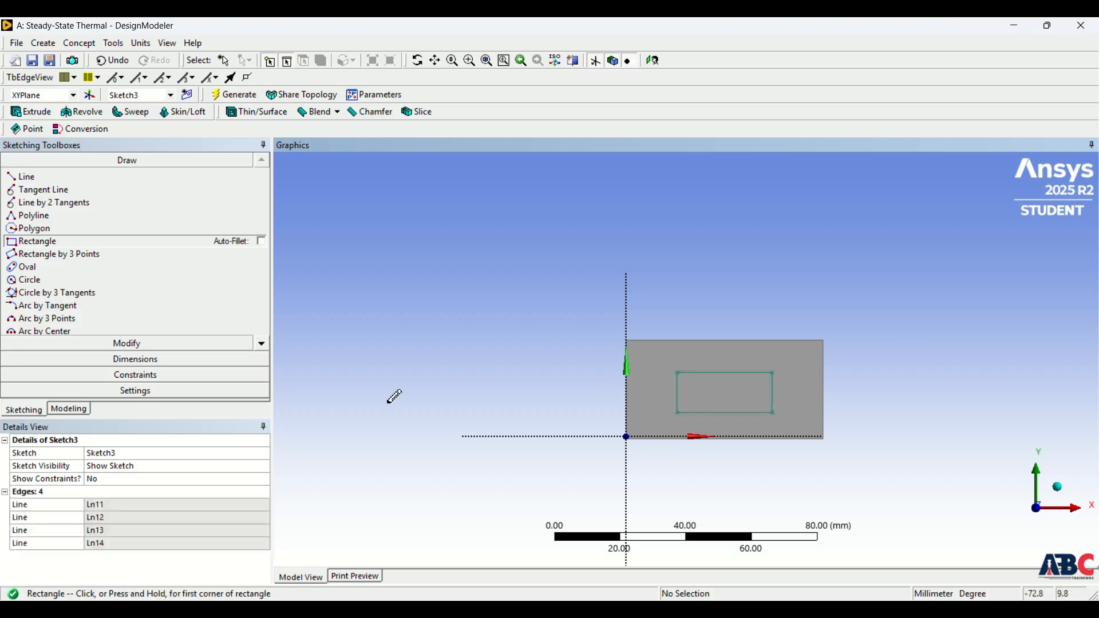
Dimension the inner rectangle's width along its upper edge and its height along its right edge
{"action": "left_click", "coordinate": [119, 358]}
{"action": "left_click", "coordinate": [722, 373]}
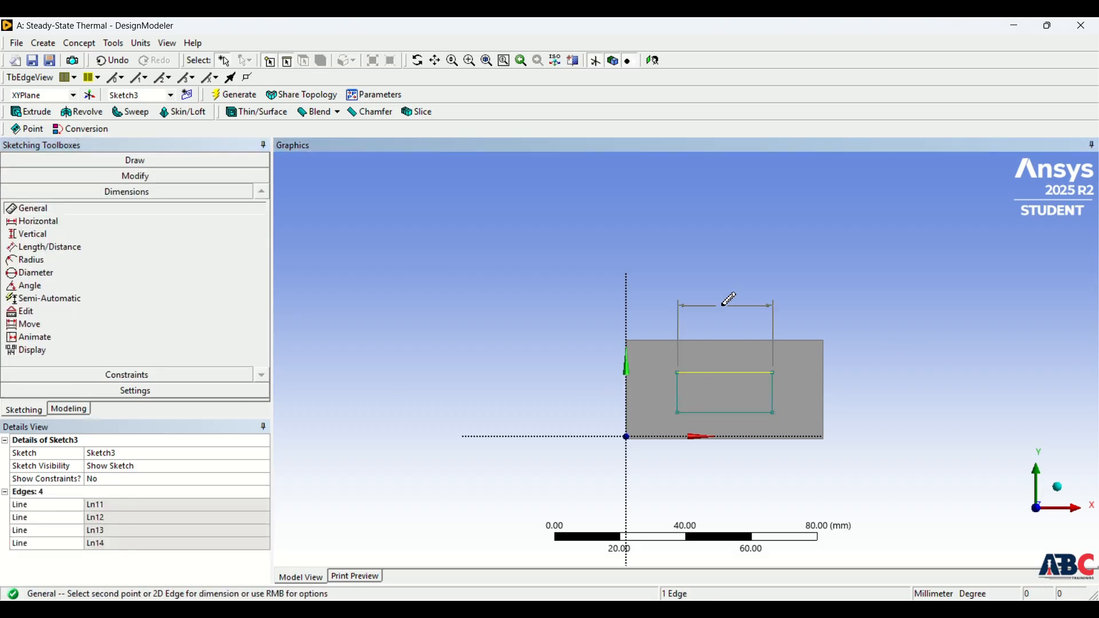
{"action": "left_click", "coordinate": [730, 299]}
{"action": "left_click", "coordinate": [773, 403]}
{"action": "left_click", "coordinate": [865, 380]}
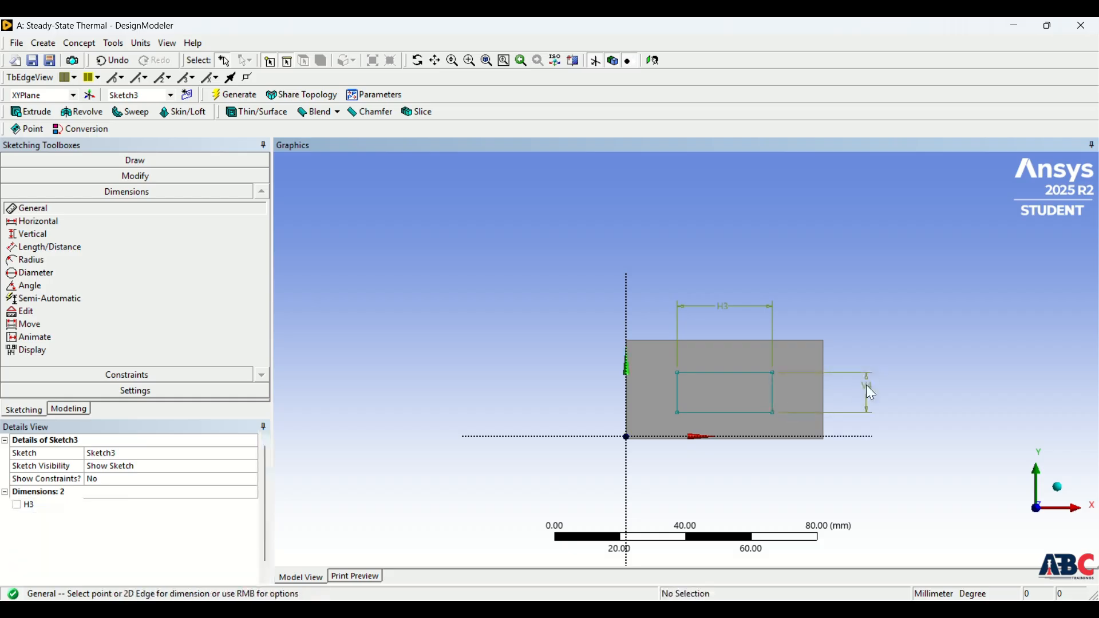
Set the inner rectangle's width to 30 mm and its height to 15 mm
{"action": "left_click", "coordinate": [110, 506]}
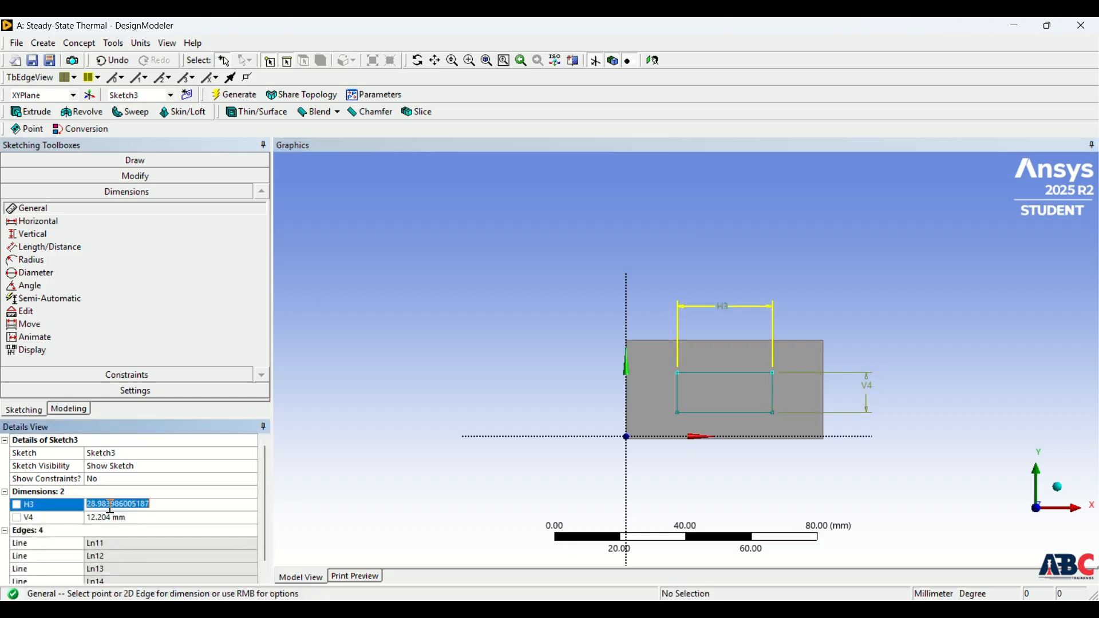
{"action": "type", "text": "30"}
{"action": "key", "text": "Return"}
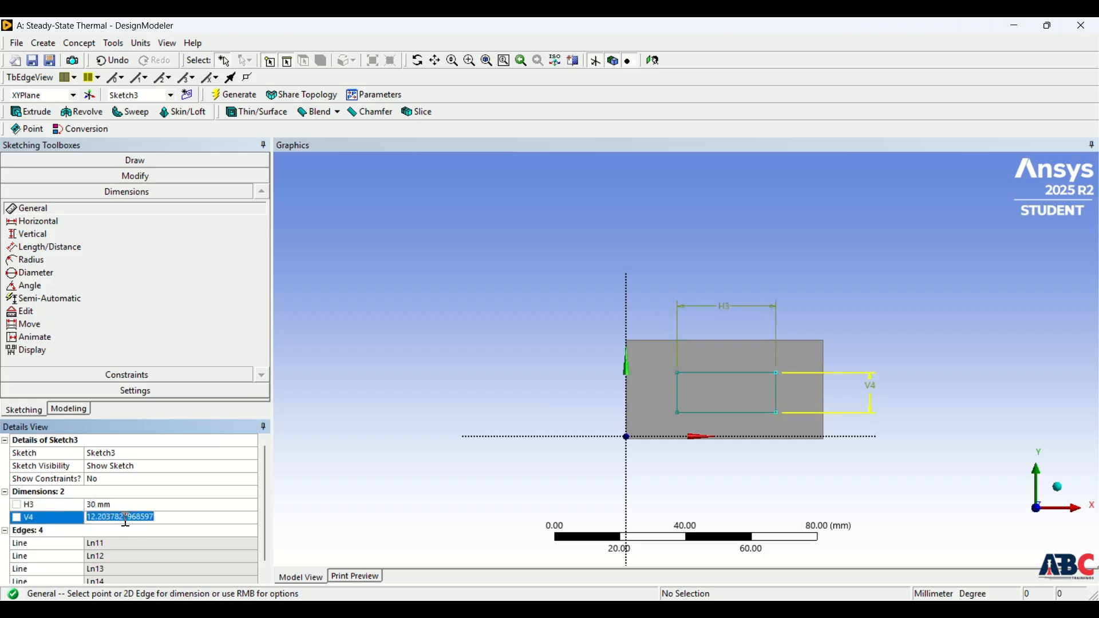
{"action": "type", "text": "15"}
{"action": "key", "text": "Return"}
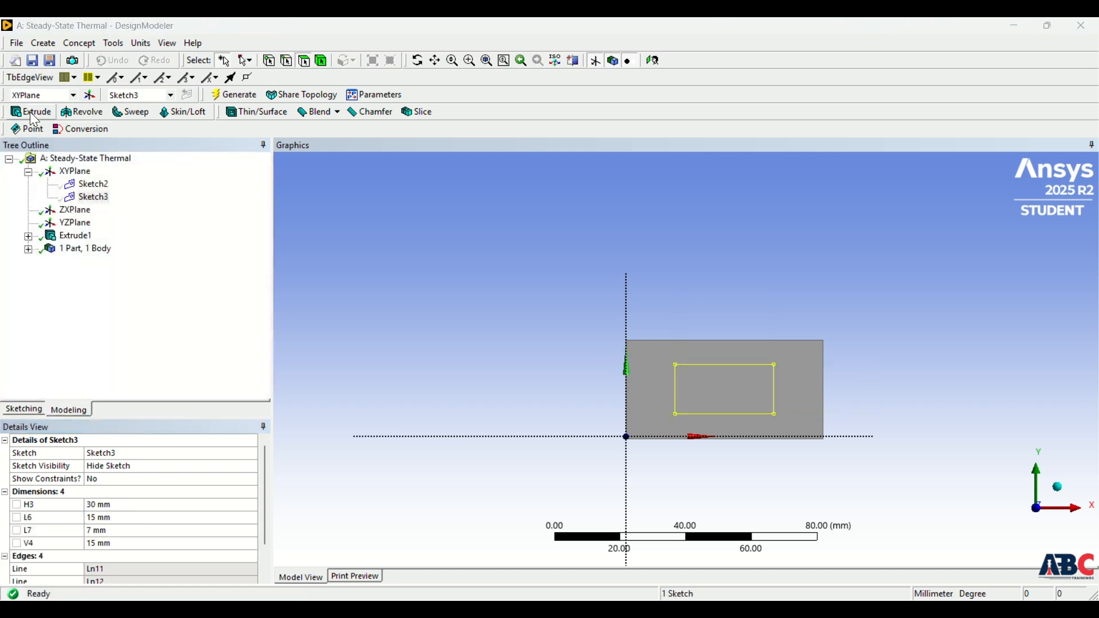
Extrude the inner rectangle sketch as Slice Material with direction Both - Symmetric and a depth of 30 mm
{"action": "left_click", "coordinate": [30, 112]}
{"action": "middle_click_drag", "start_coordinate": [733, 311], "coordinate": [549, 372]}
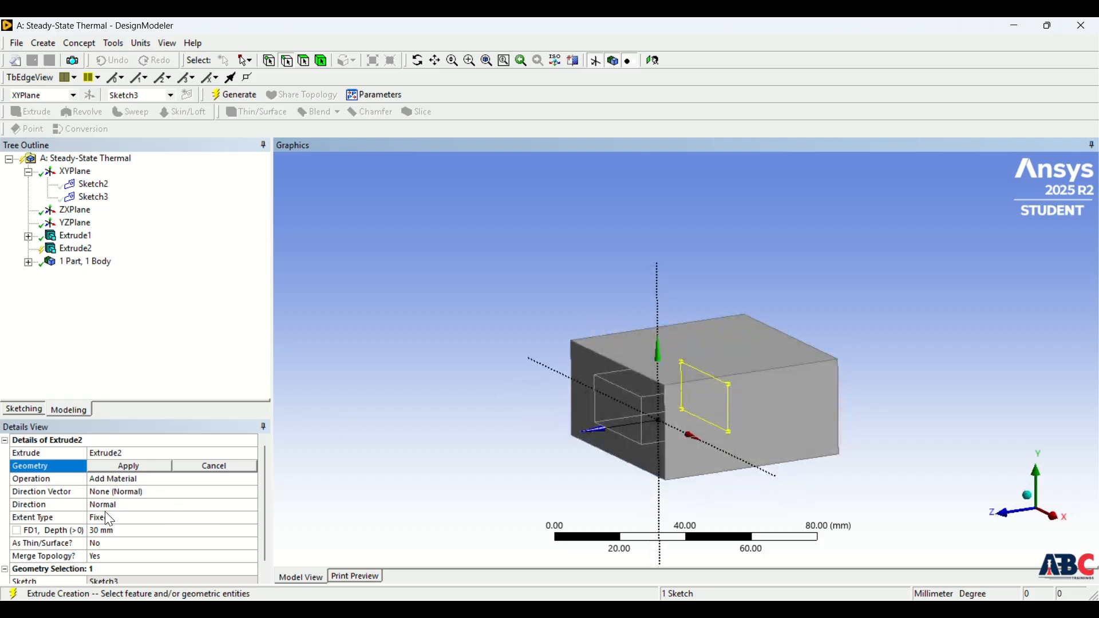
{"action": "left_click", "coordinate": [120, 467]}
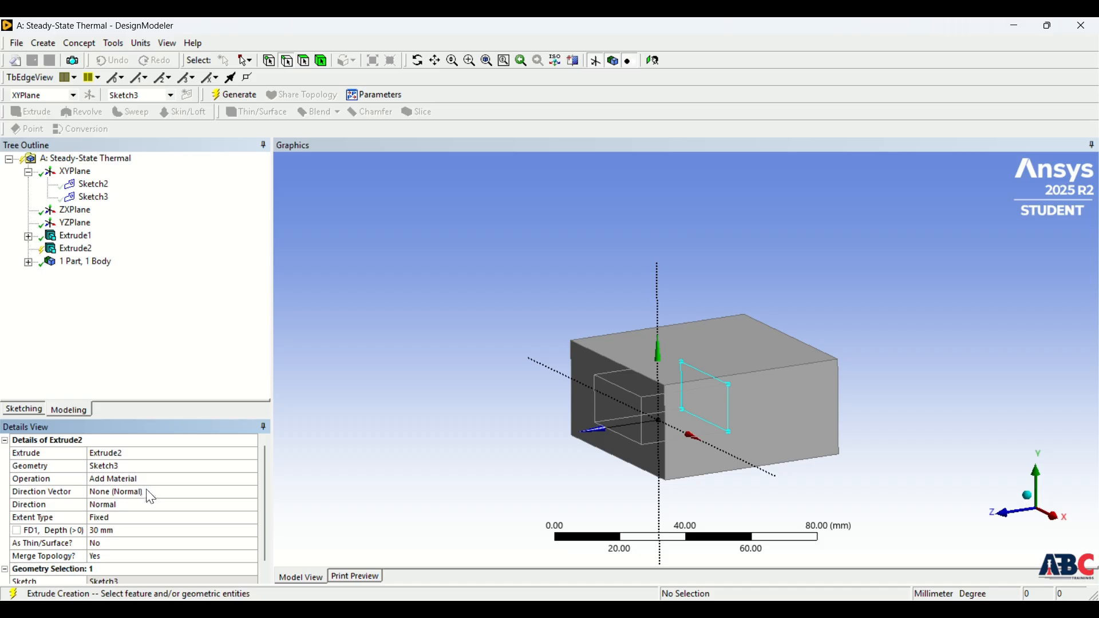
{"action": "left_click", "coordinate": [130, 505]}
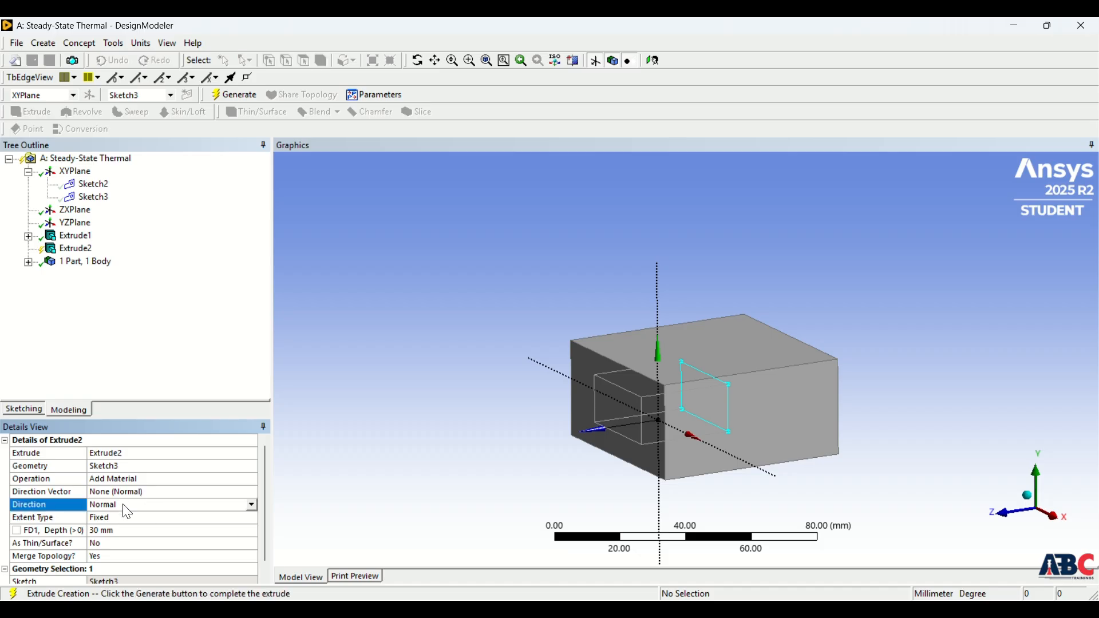
{"action": "left_click", "coordinate": [250, 505]}
{"action": "left_click", "coordinate": [177, 544]}
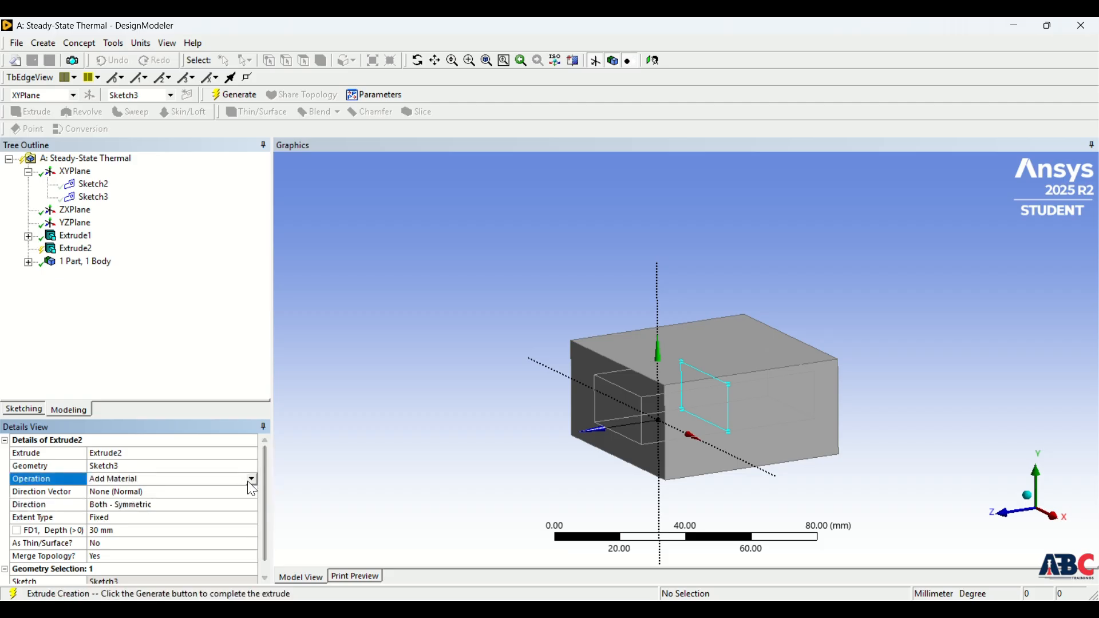
{"action": "left_click", "coordinate": [252, 479]}
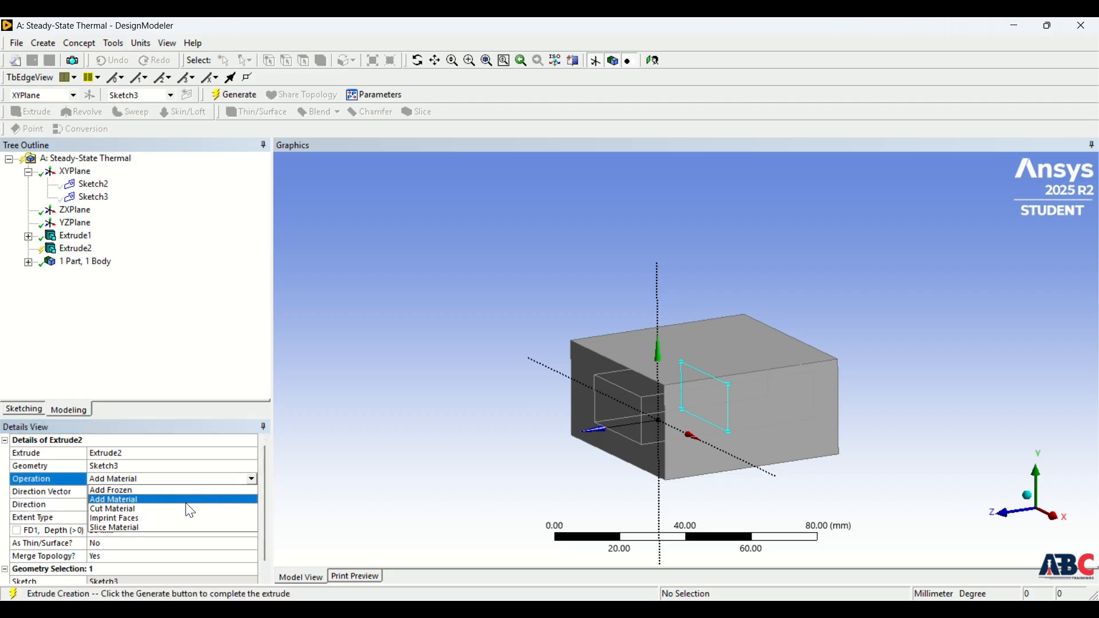
{"action": "left_click", "coordinate": [164, 528]}
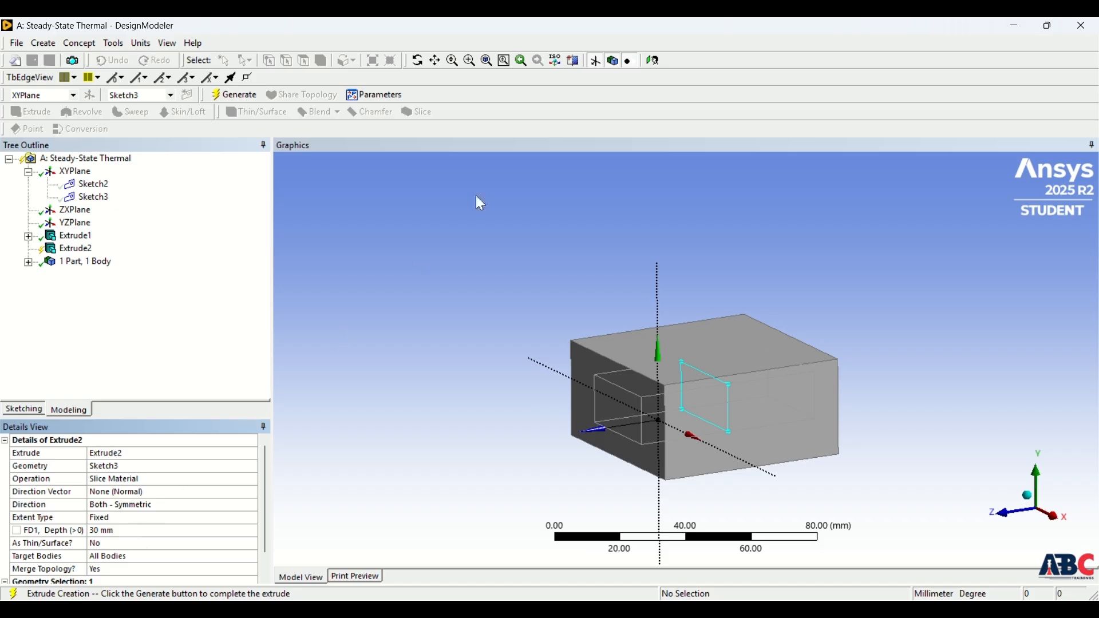
{"action": "left_click", "coordinate": [224, 99]}
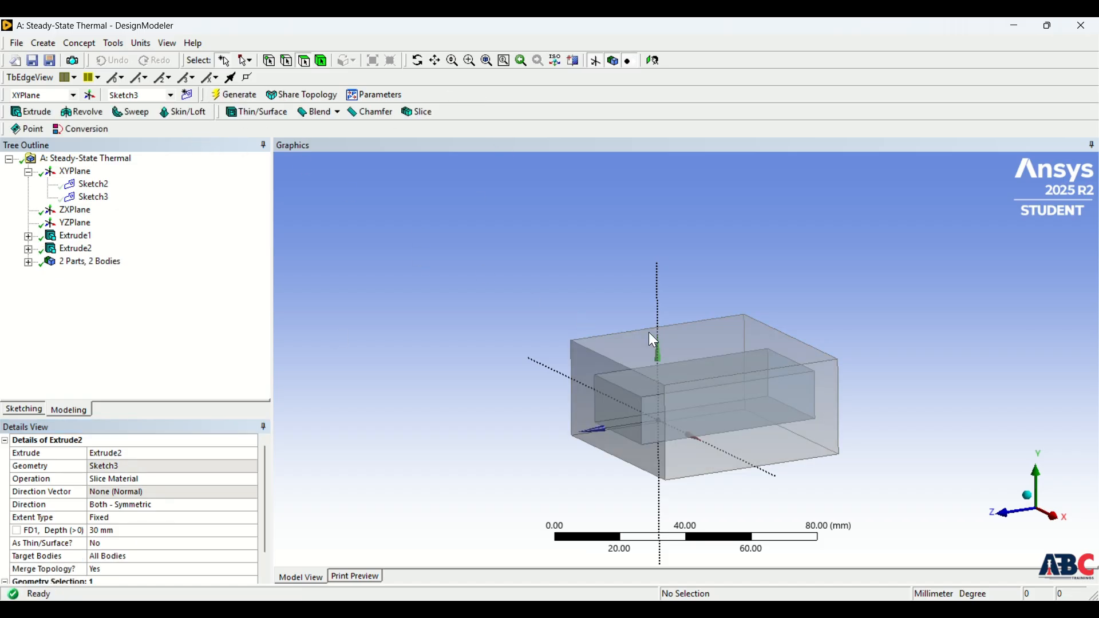
Rename the outer solid as "steel body" in the list of bodies
{"action": "middle_click_drag", "start_coordinate": [838, 292], "coordinate": [968, 307]}
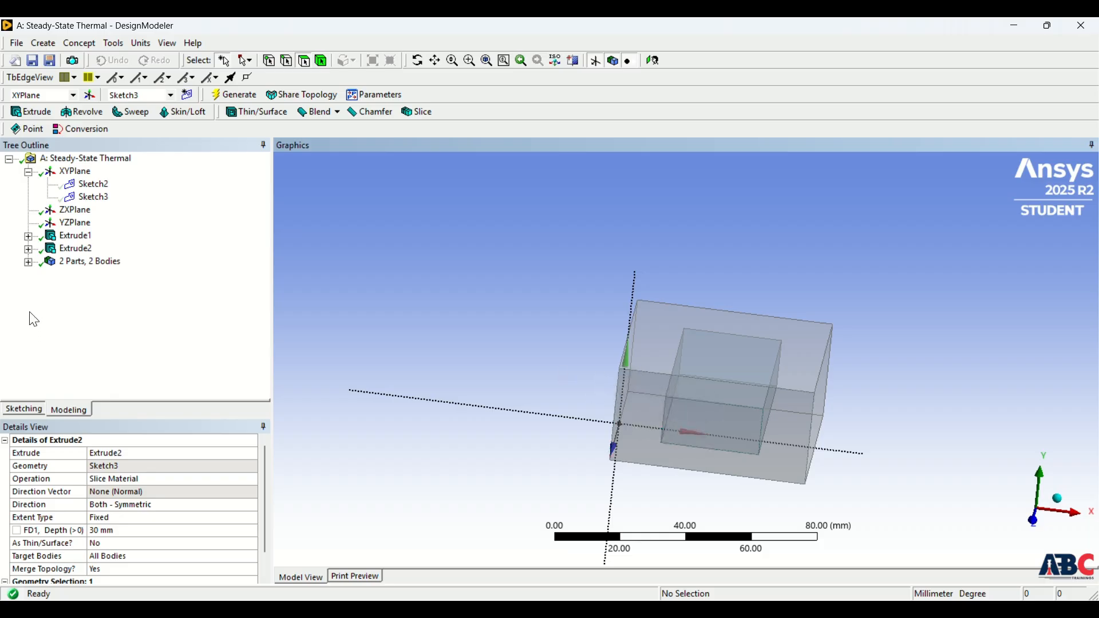
{"action": "left_click", "coordinate": [28, 262]}
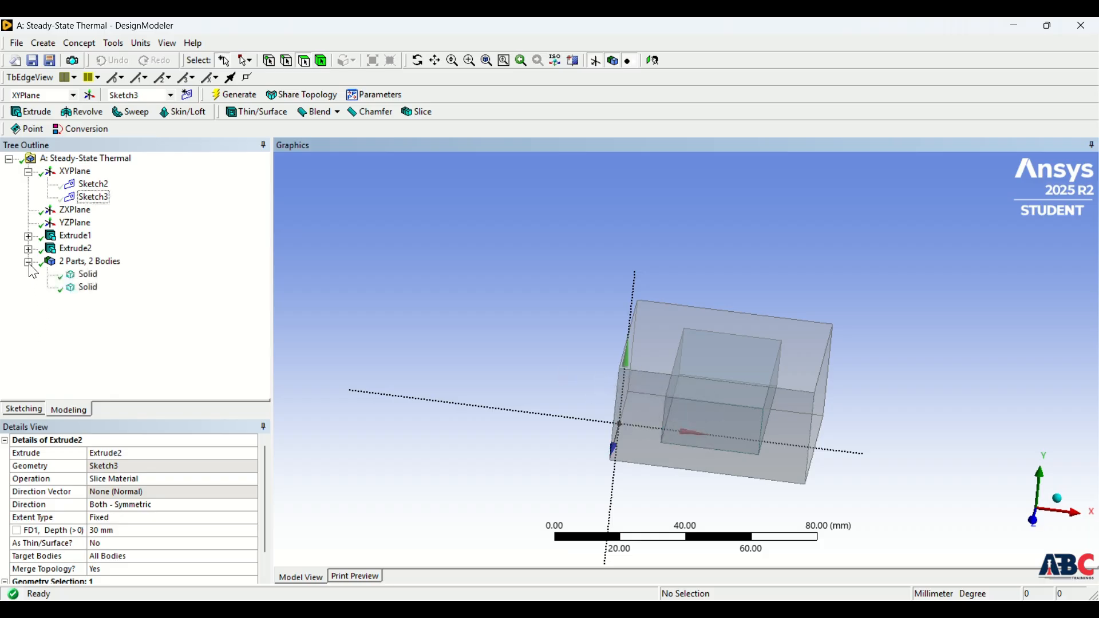
{"action": "left_click", "coordinate": [87, 276]}
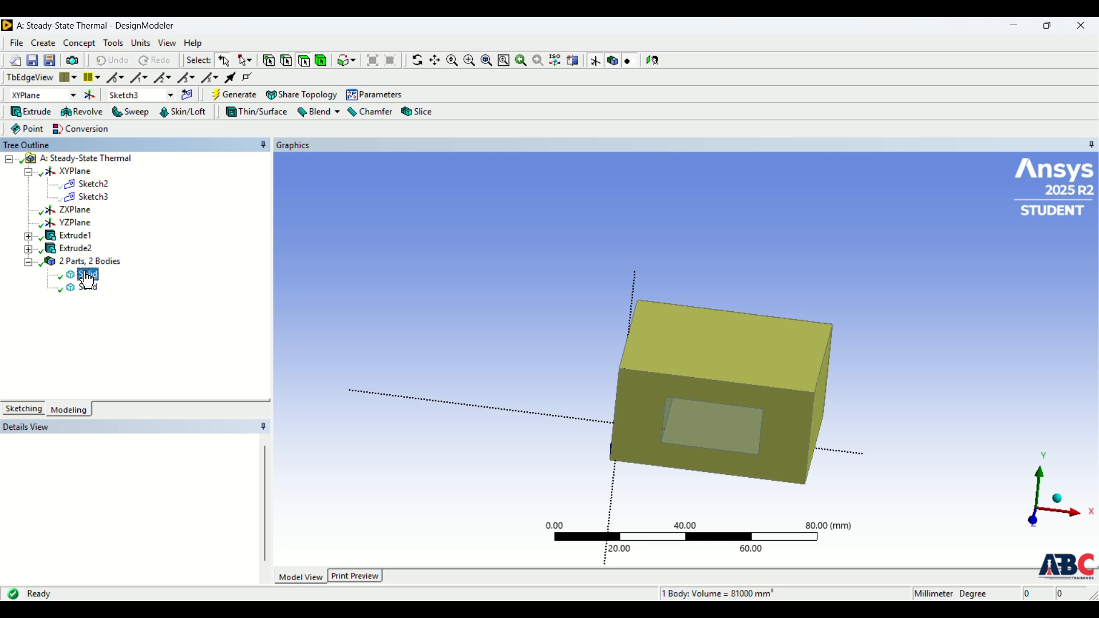
{"action": "right_click", "coordinate": [88, 280]}
{"action": "left_click", "coordinate": [112, 337]}
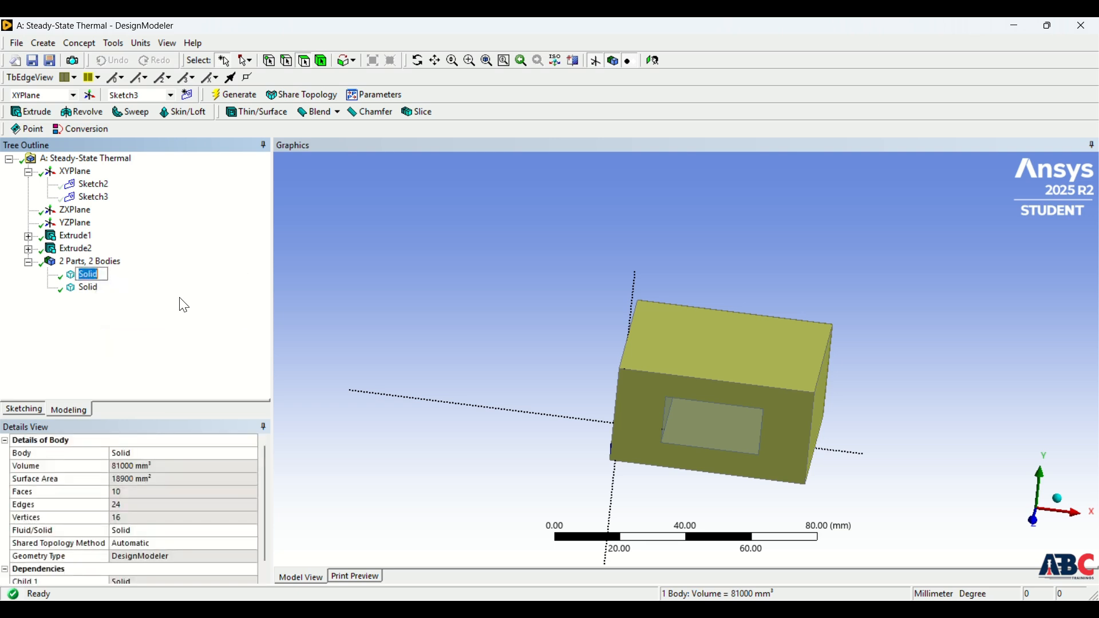
{"action": "type", "text": "steel body"}
{"action": "key", "text": "Return"}
Rename the inner solid as "copper body"
{"action": "left_click", "coordinate": [94, 290]}
{"action": "right_click", "coordinate": [92, 288]}
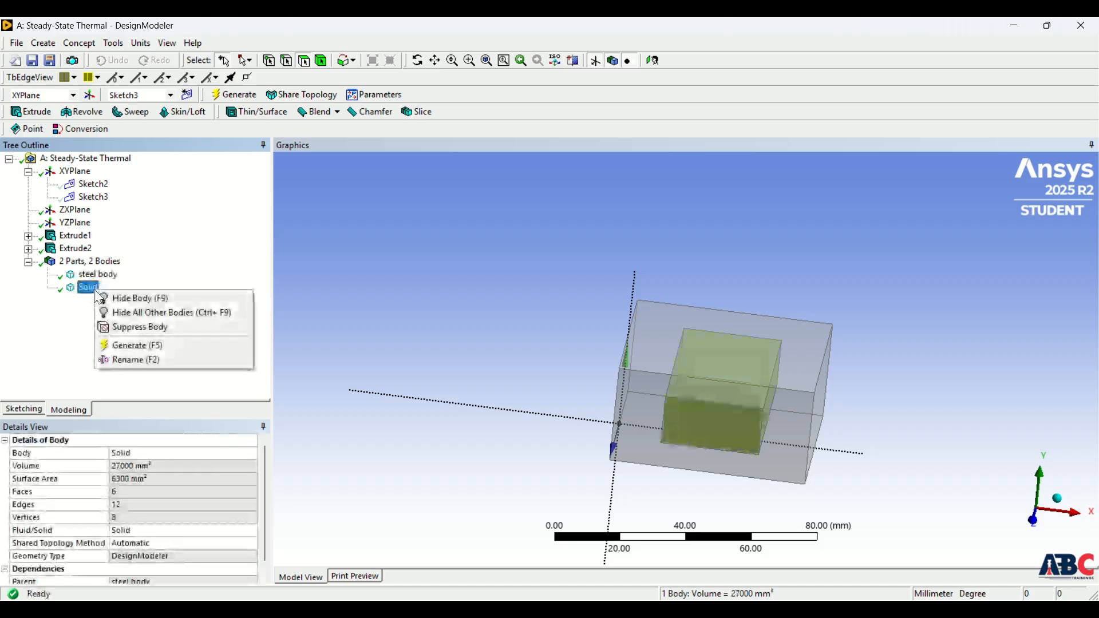
{"action": "left_click", "coordinate": [122, 356]}
{"action": "type", "text": "c"}
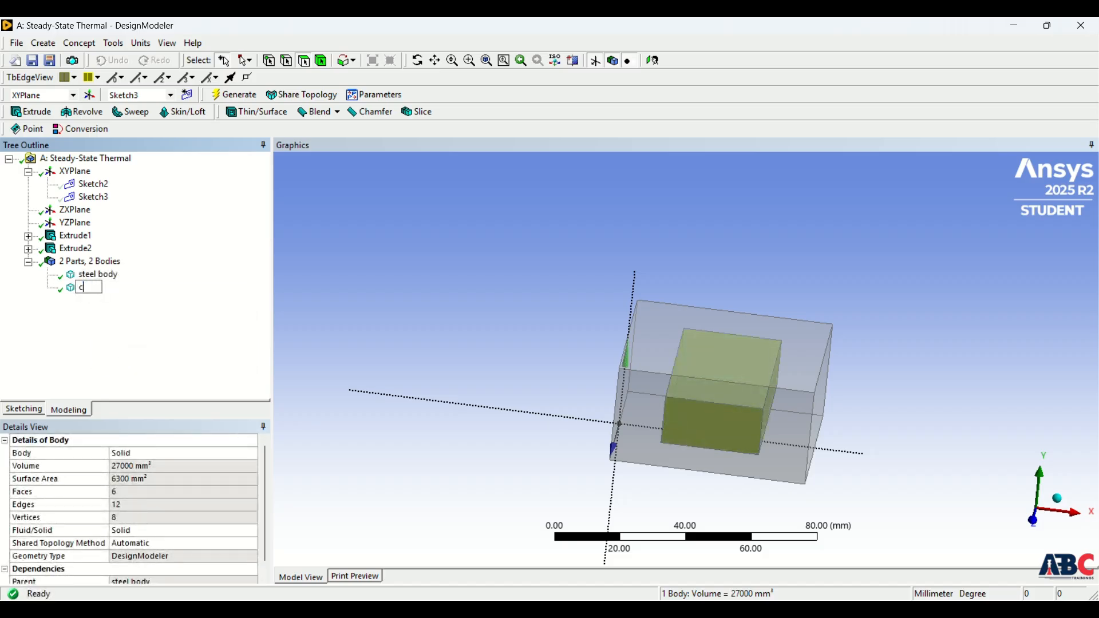
{"action": "type", "text": "opper body"}
{"action": "key", "text": "Return"}
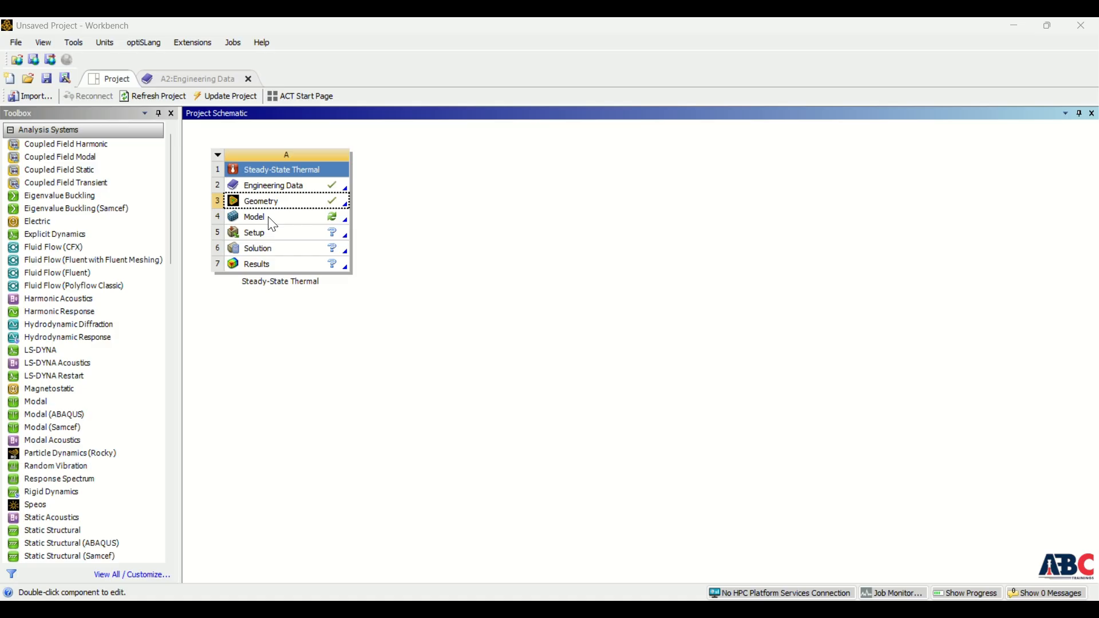
Open the thermal system's model in Mechanical and check the material assigned to the steel body
{"action": "double_click", "coordinate": [269, 218]}
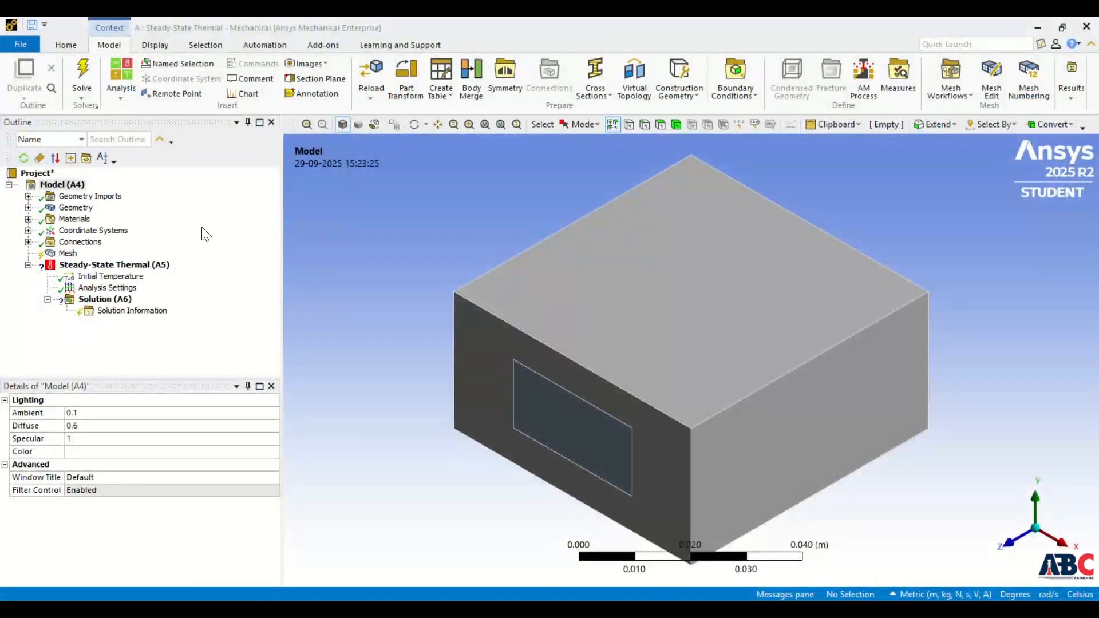
{"action": "left_click", "coordinate": [28, 207]}
{"action": "left_click", "coordinate": [96, 219]}
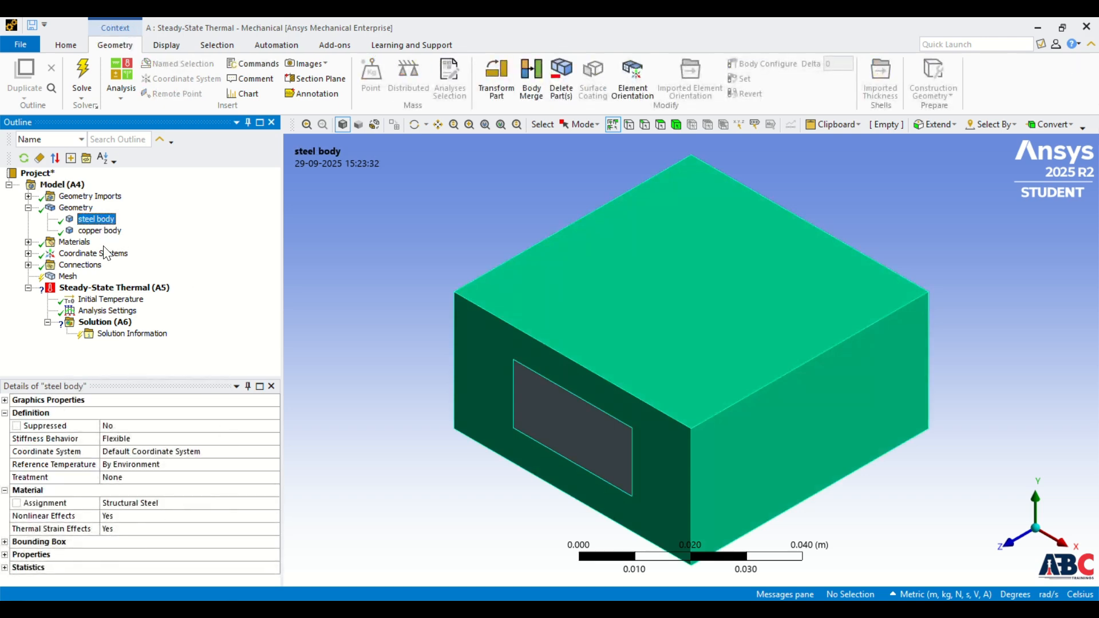
Assign Copper Alloy as the material of the copper body
{"action": "left_click", "coordinate": [99, 230]}
{"action": "left_click", "coordinate": [224, 504]}
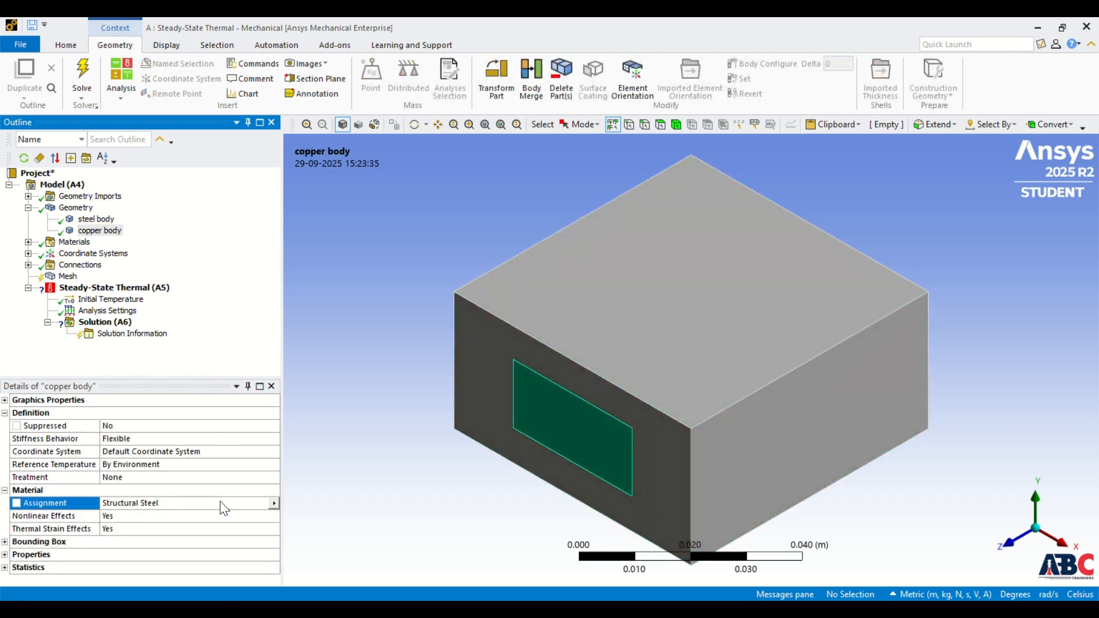
{"action": "left_click", "coordinate": [273, 503]}
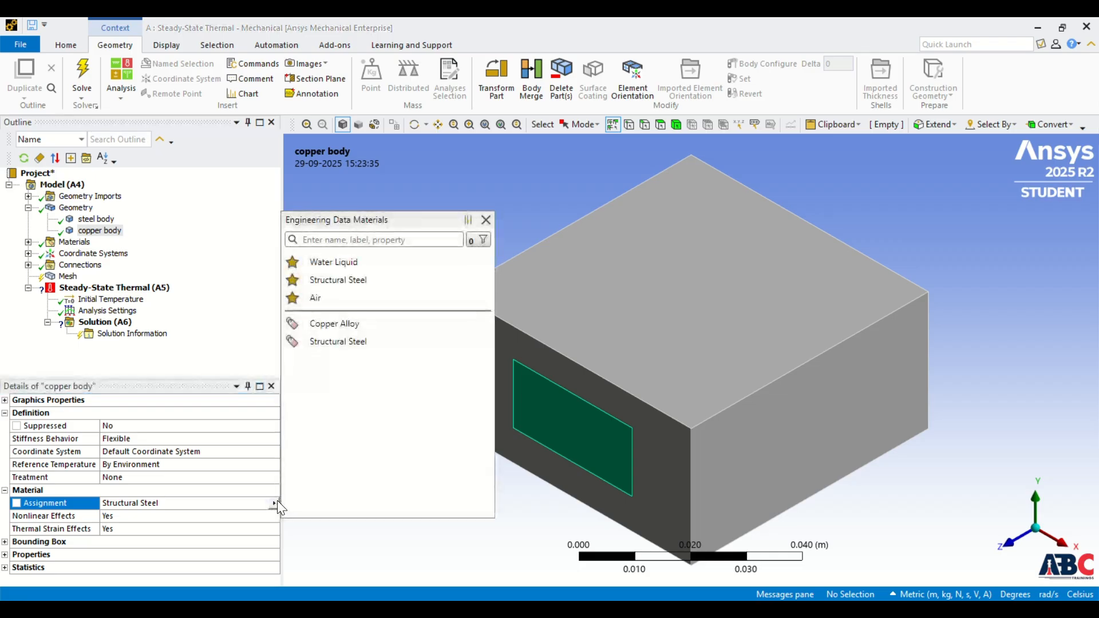
{"action": "left_click", "coordinate": [335, 325]}
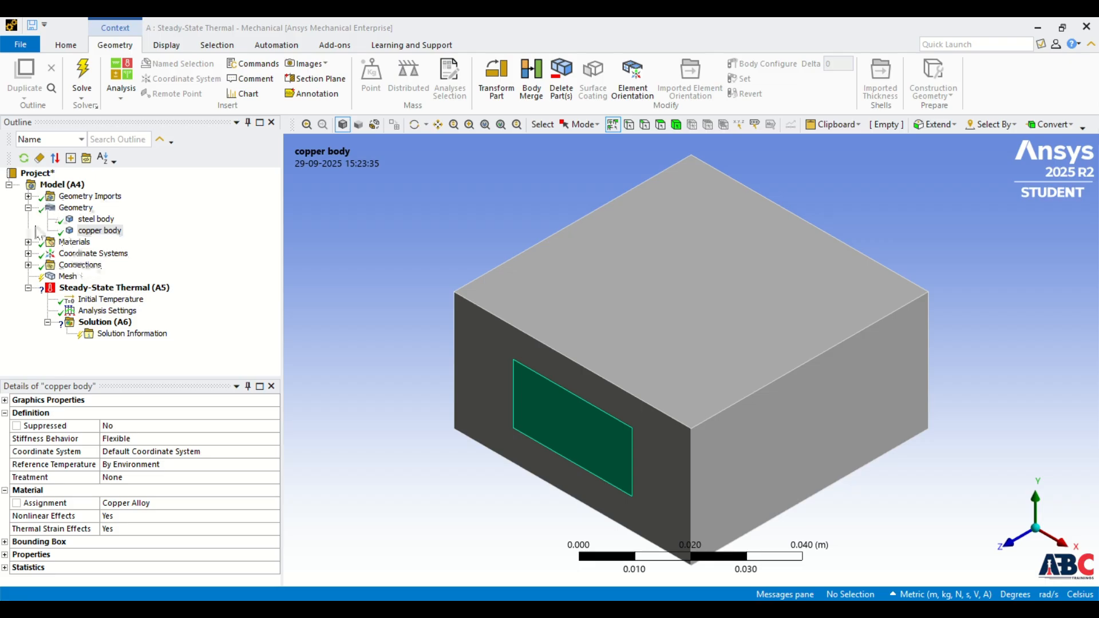
Examine the scope and auto-detection settings of the Contacts group under Connections
{"action": "left_click", "coordinate": [28, 264]}
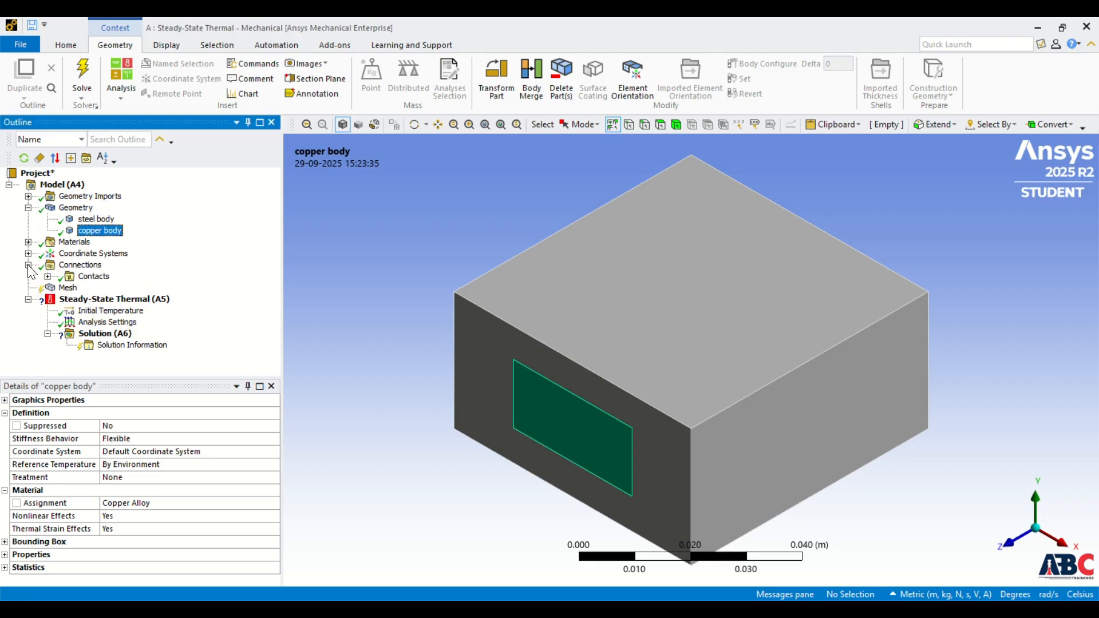
{"action": "left_click", "coordinate": [80, 277]}
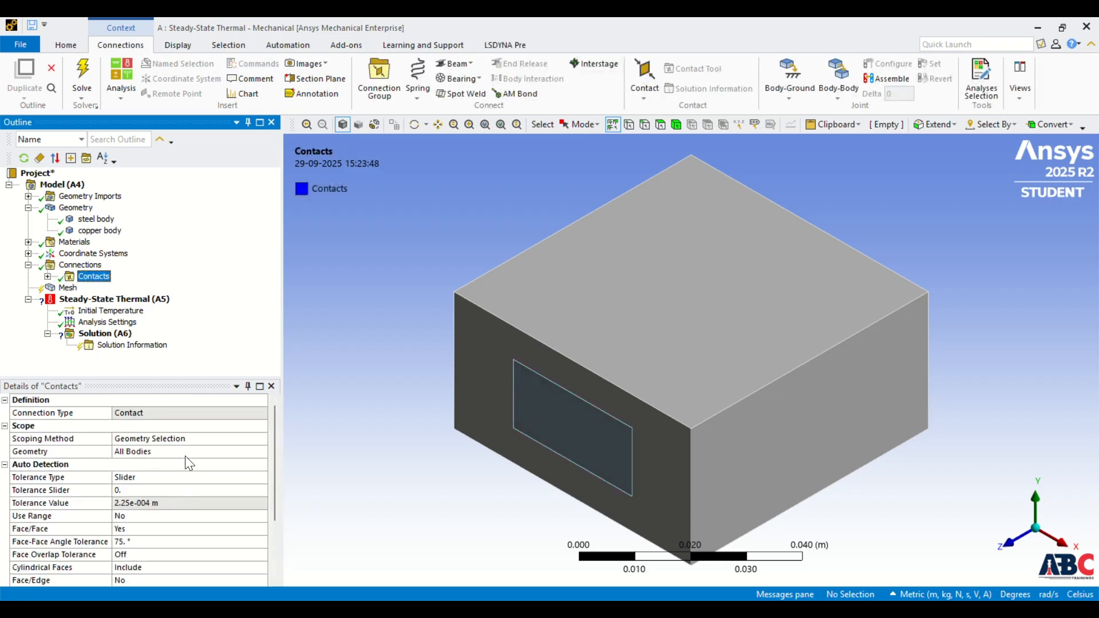
{"action": "scroll", "coordinate": [172, 483], "scroll_direction": "down", "scroll_amount": 3}
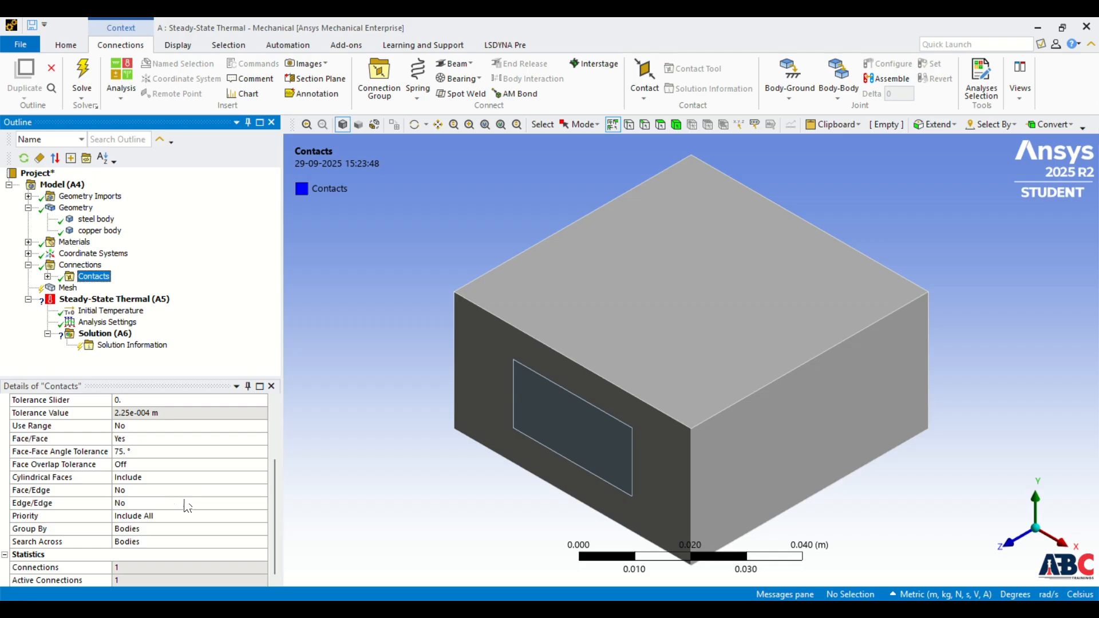
{"action": "scroll", "coordinate": [186, 508], "scroll_direction": "up", "scroll_amount": 1}
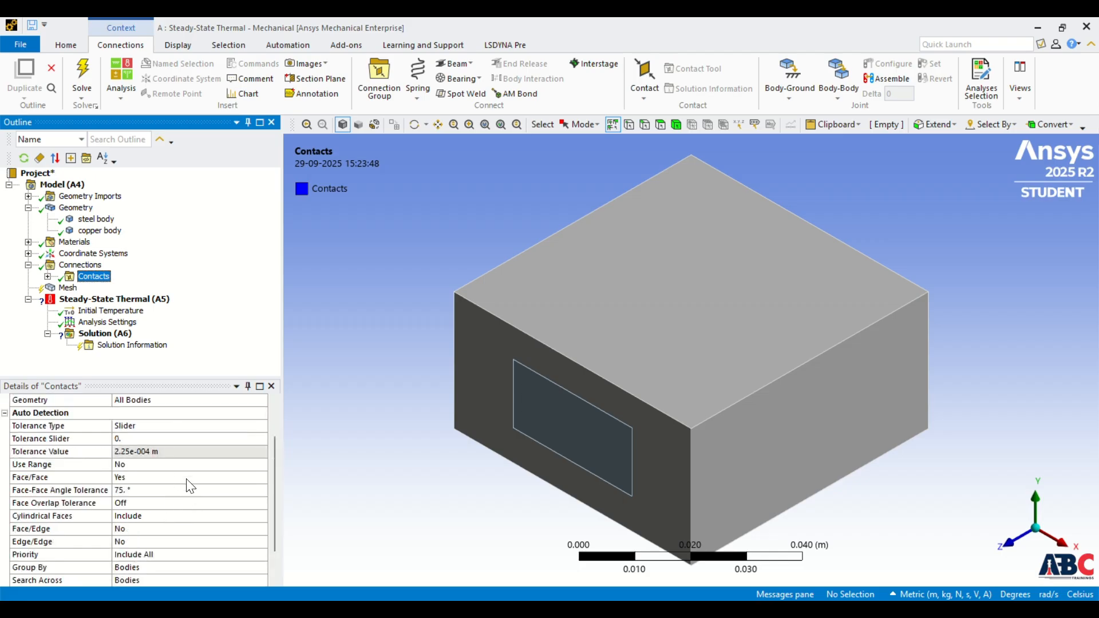
{"action": "scroll", "coordinate": [190, 487], "scroll_direction": "down", "scroll_amount": 1}
{"action": "scroll", "coordinate": [191, 487], "scroll_direction": "up", "scroll_amount": 2}
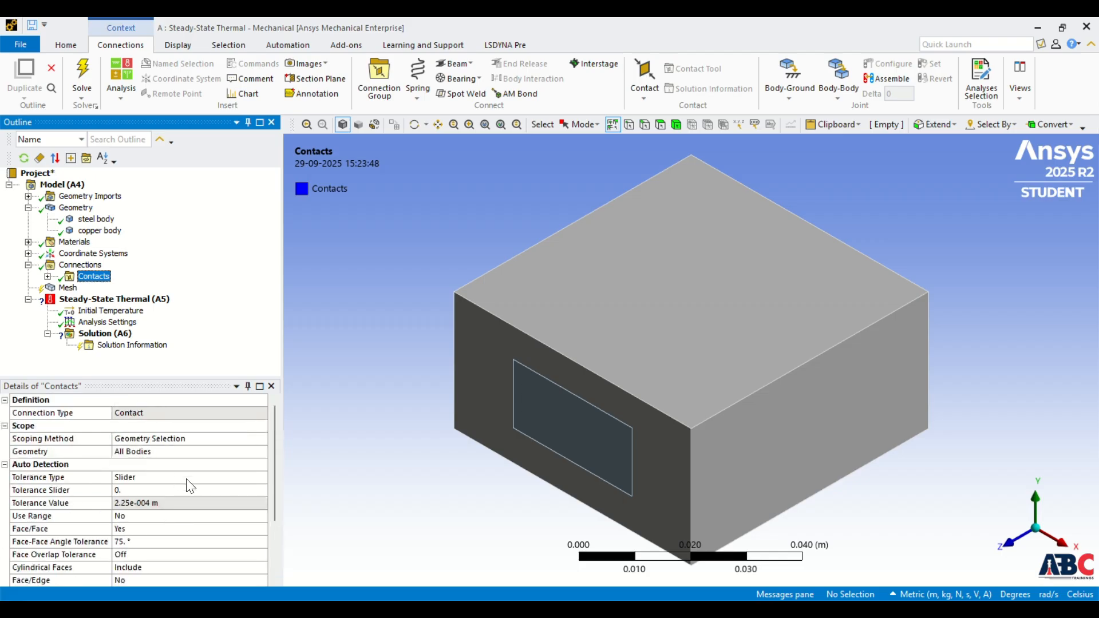
Generate the mesh for the steel and copper bodies with the default mesh settings
{"action": "left_click", "coordinate": [28, 267]}
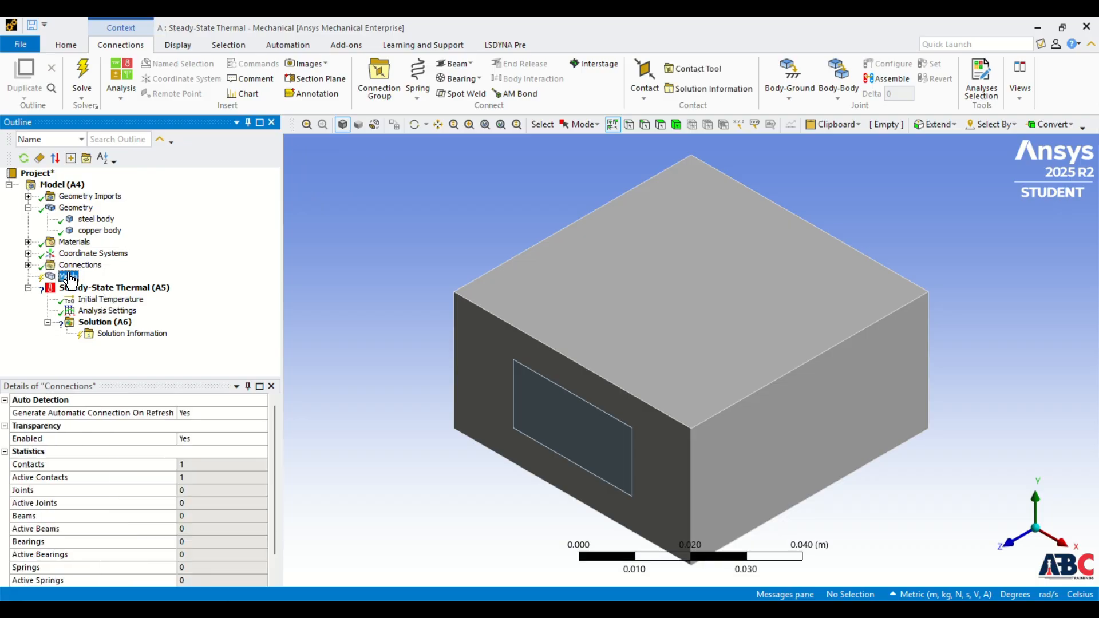
{"action": "right_click", "coordinate": [67, 276]}
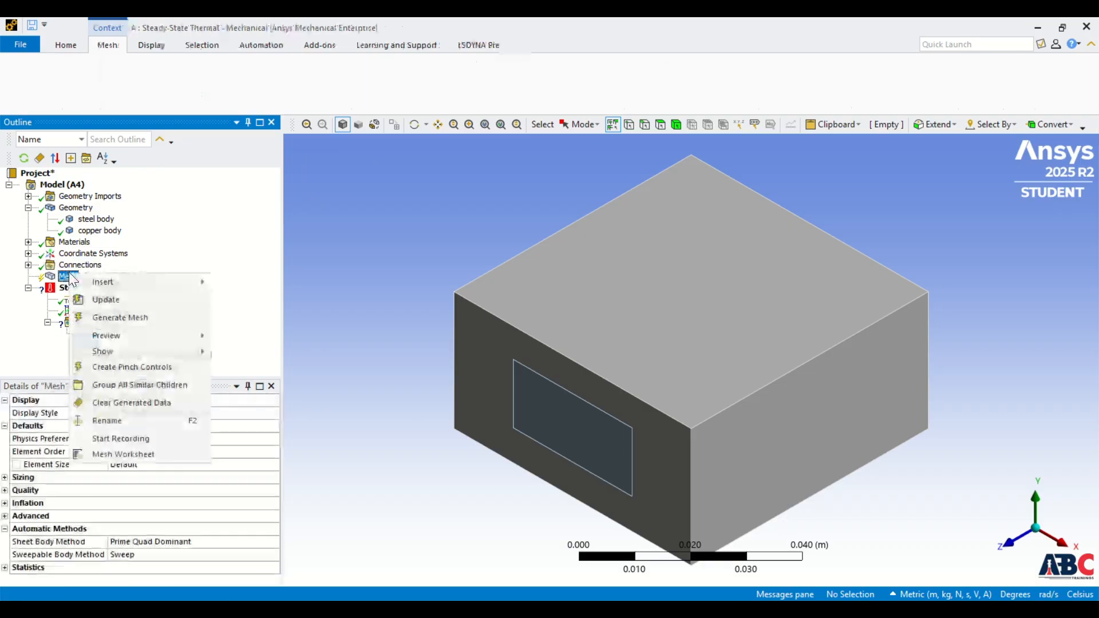
{"action": "left_click", "coordinate": [117, 321]}
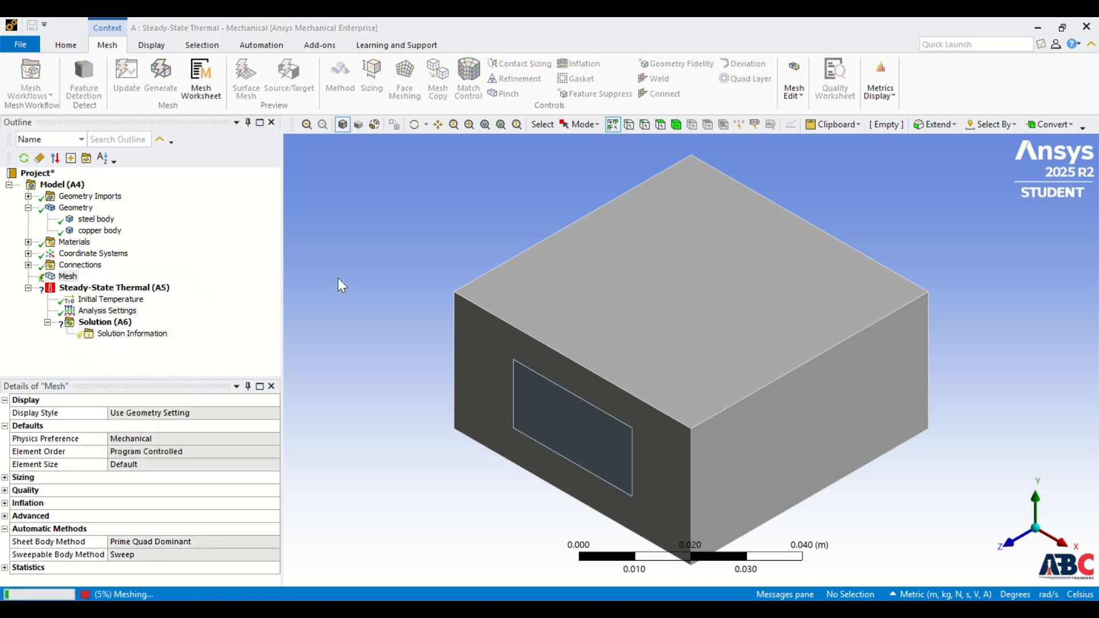
{"action": "middle_click_drag", "start_coordinate": [650, 406], "coordinate": [716, 420]}
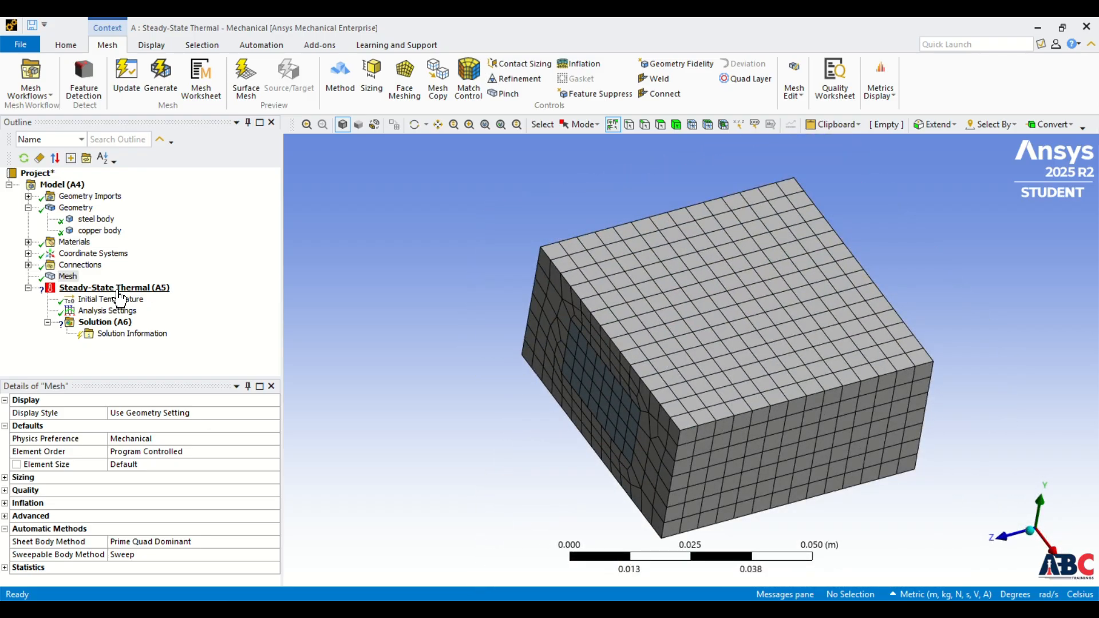
Add a Temperature load to the steady-state thermal analysis, scoped to the exposed end face of the copper body
{"action": "left_click", "coordinate": [118, 290]}
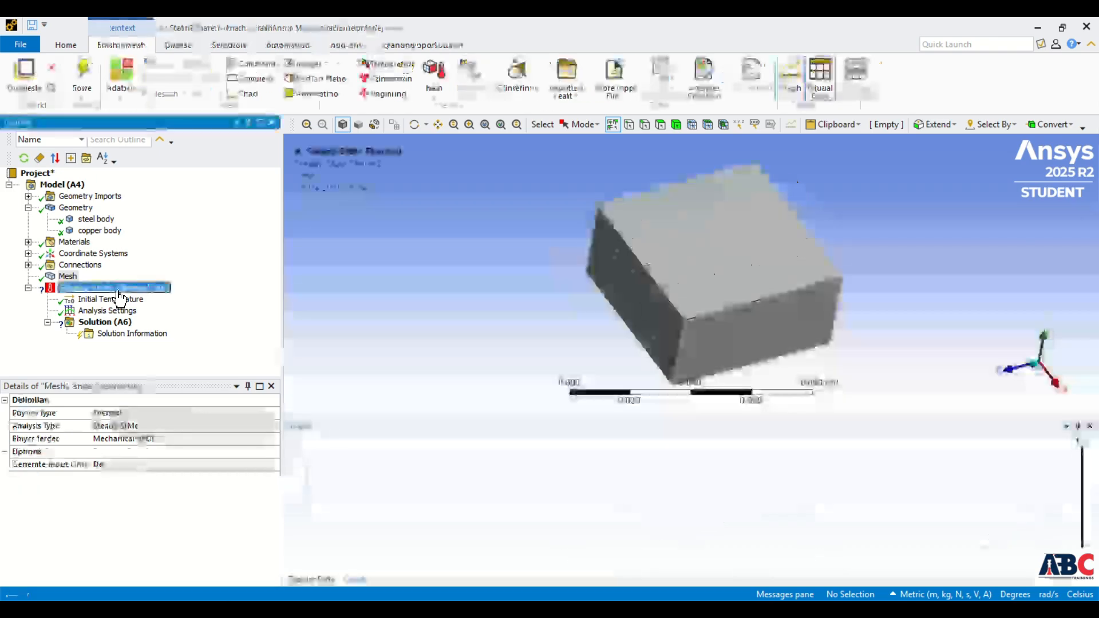
{"action": "left_click", "coordinate": [387, 66]}
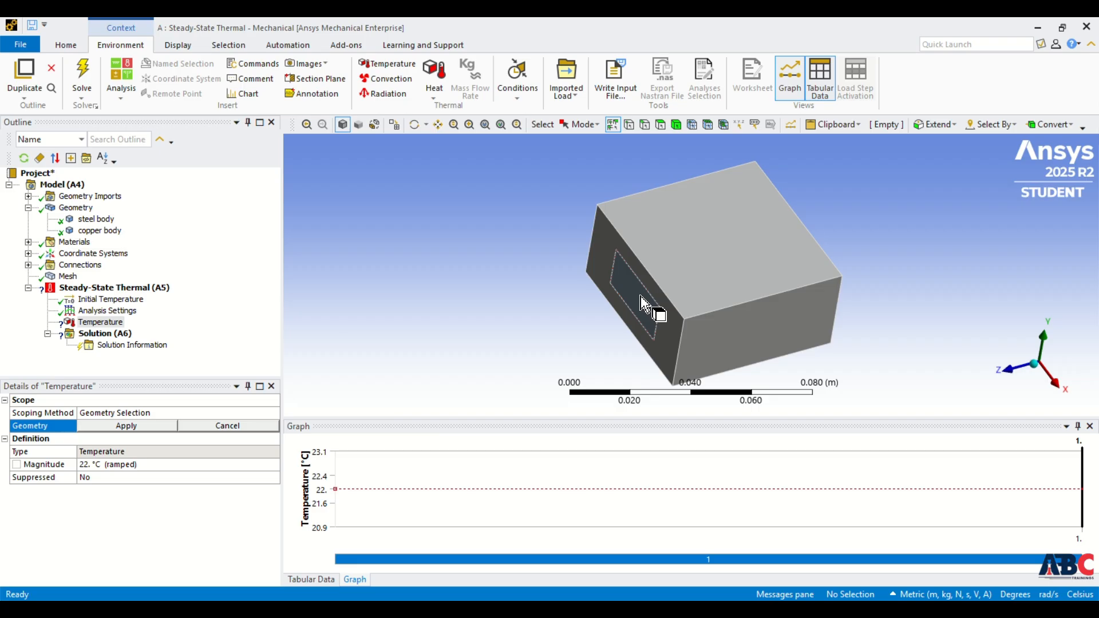
{"action": "left_click", "coordinate": [641, 302]}
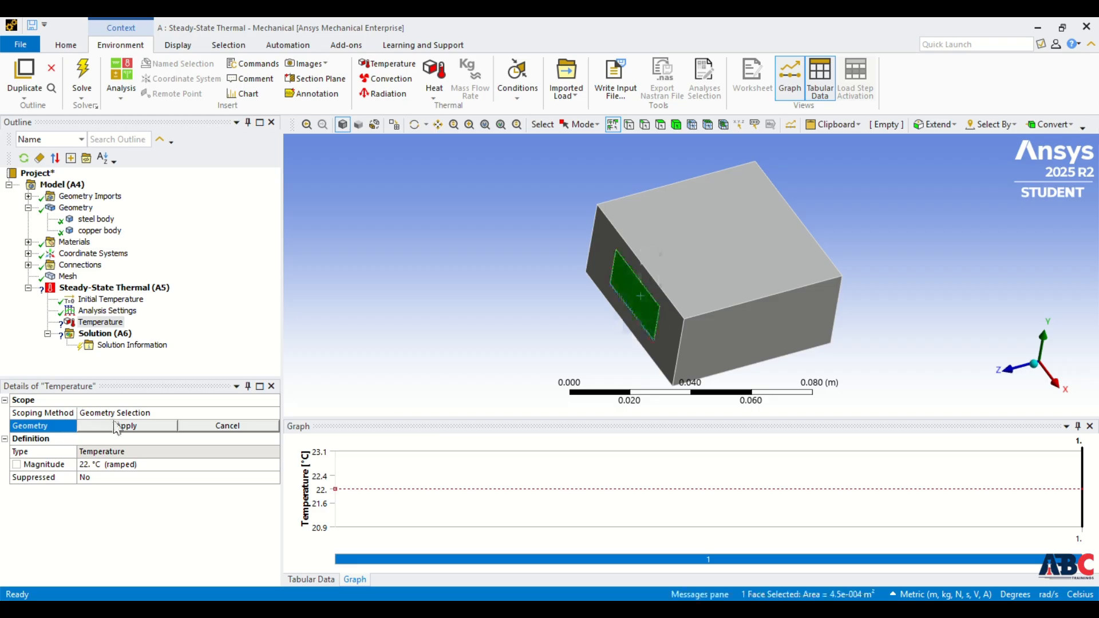
{"action": "left_click", "coordinate": [149, 428]}
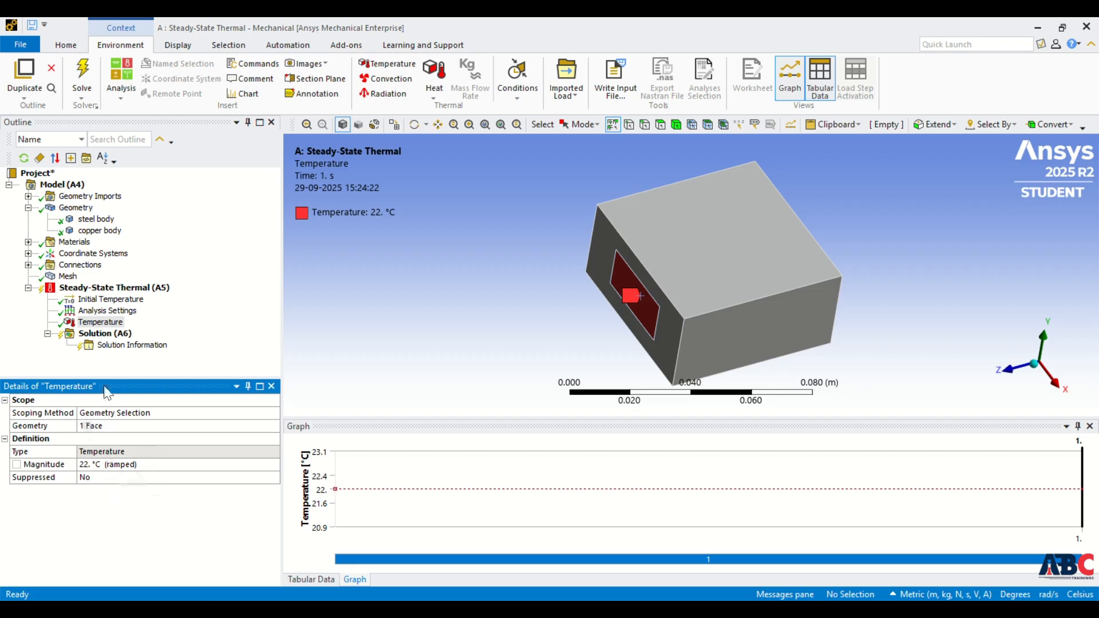
Switch the temperature unit for metric systems to Kelvin
{"action": "left_click", "coordinate": [95, 289]}
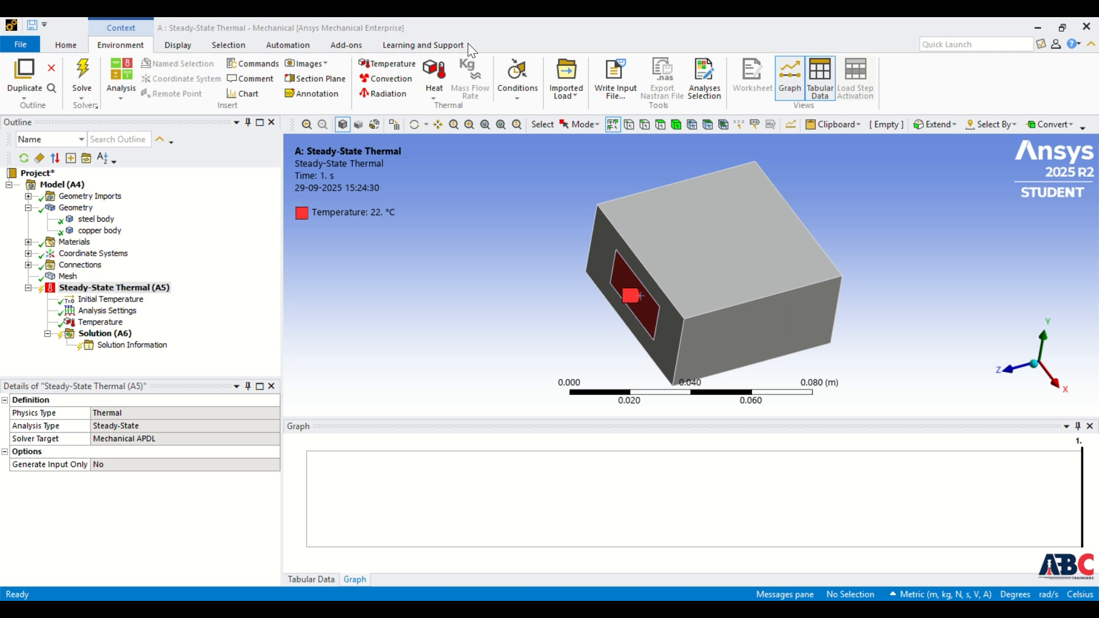
{"action": "left_click", "coordinate": [66, 46]}
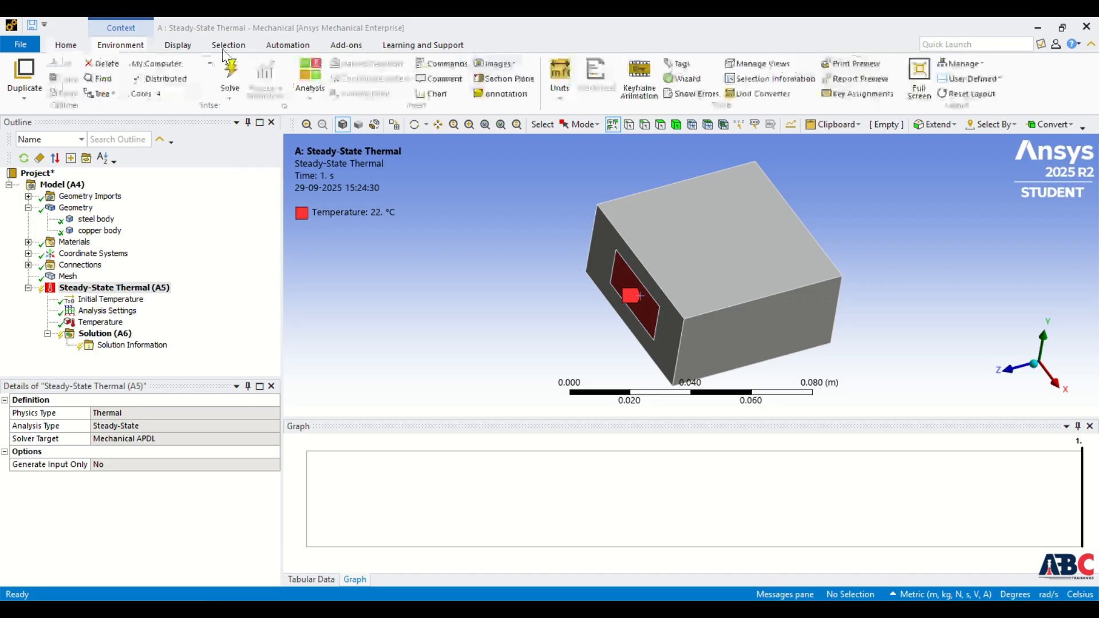
{"action": "left_click", "coordinate": [560, 94]}
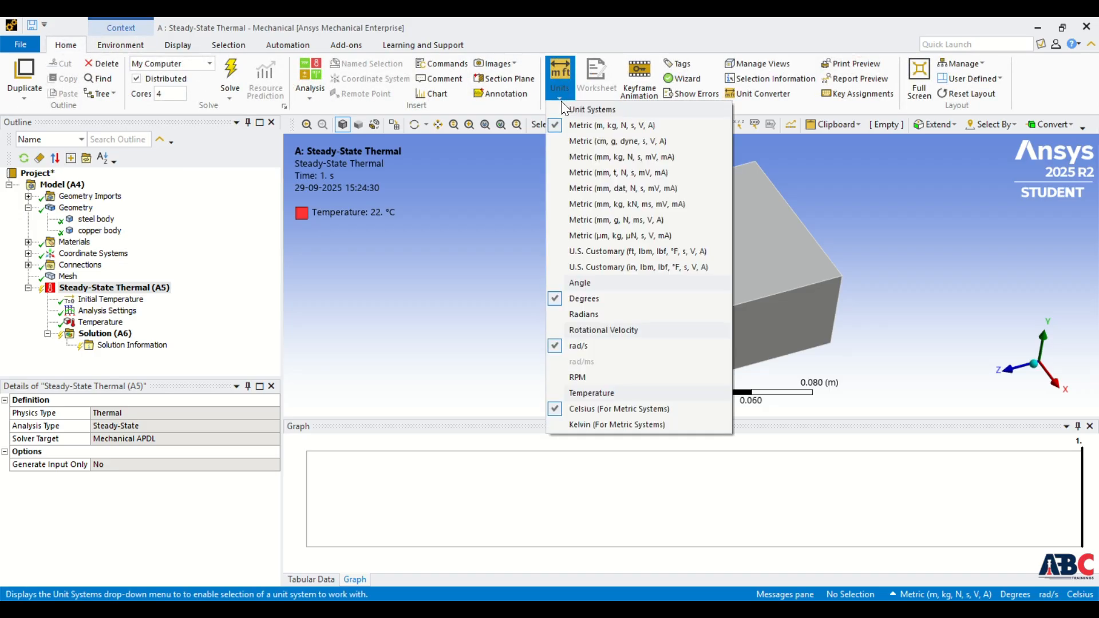
{"action": "left_click", "coordinate": [598, 424]}
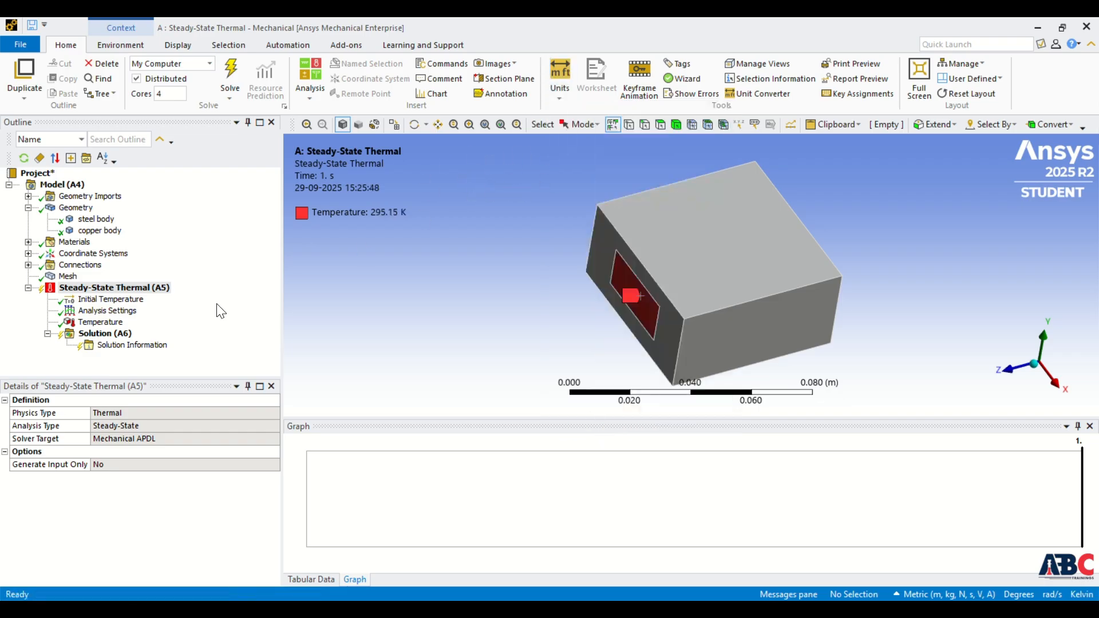
Insert a Convection load in the steady-state thermal analysis and select three outer faces of the steel body for its scope
{"action": "left_click", "coordinate": [89, 292]}
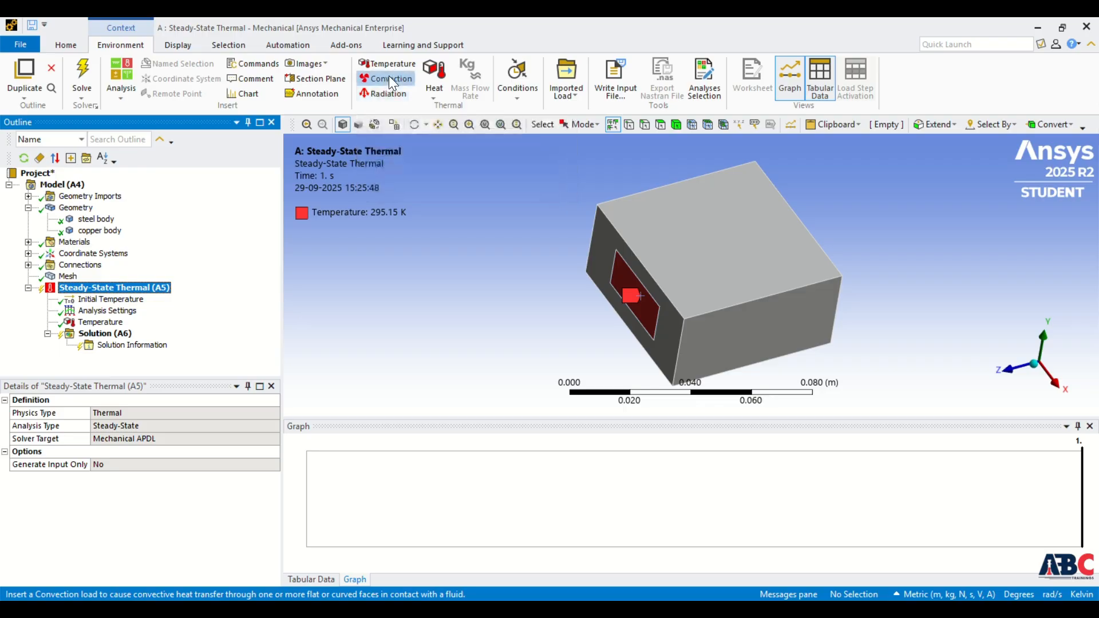
{"action": "left_click", "coordinate": [389, 77]}
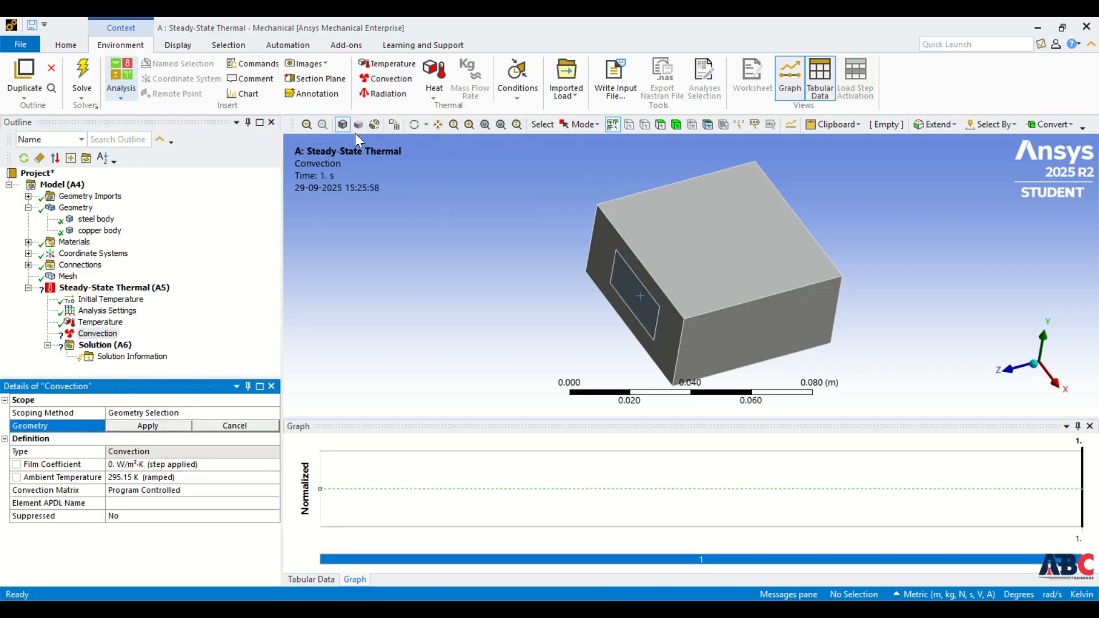
{"action": "left_click", "coordinate": [659, 125]}
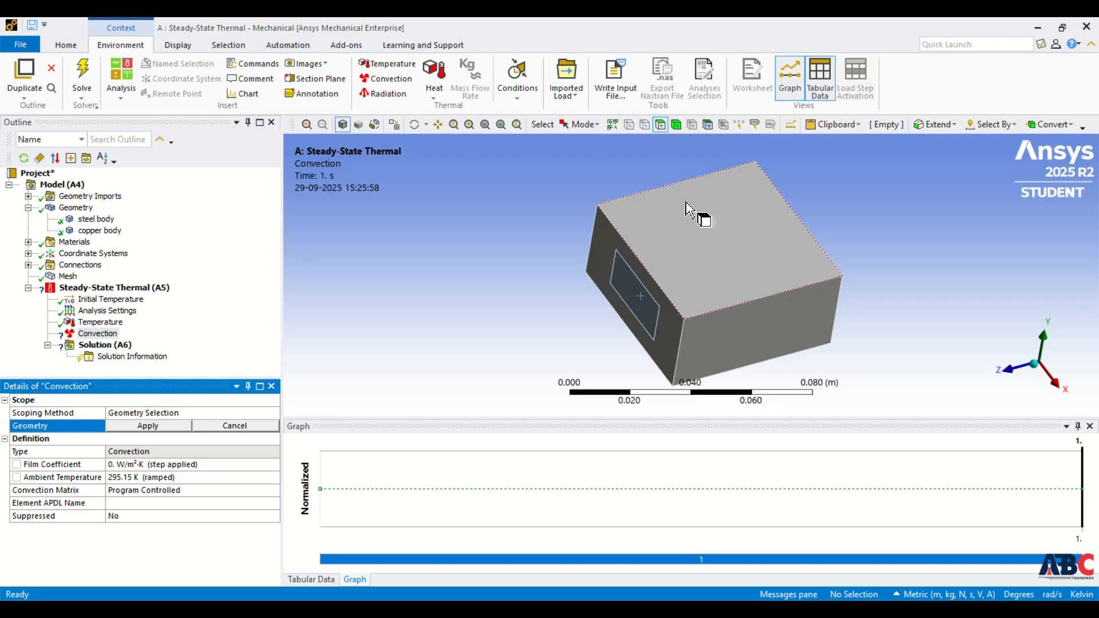
{"action": "left_click", "coordinate": [714, 318]}
{"action": "middle_click_drag", "start_coordinate": [714, 317], "coordinate": [713, 329]}
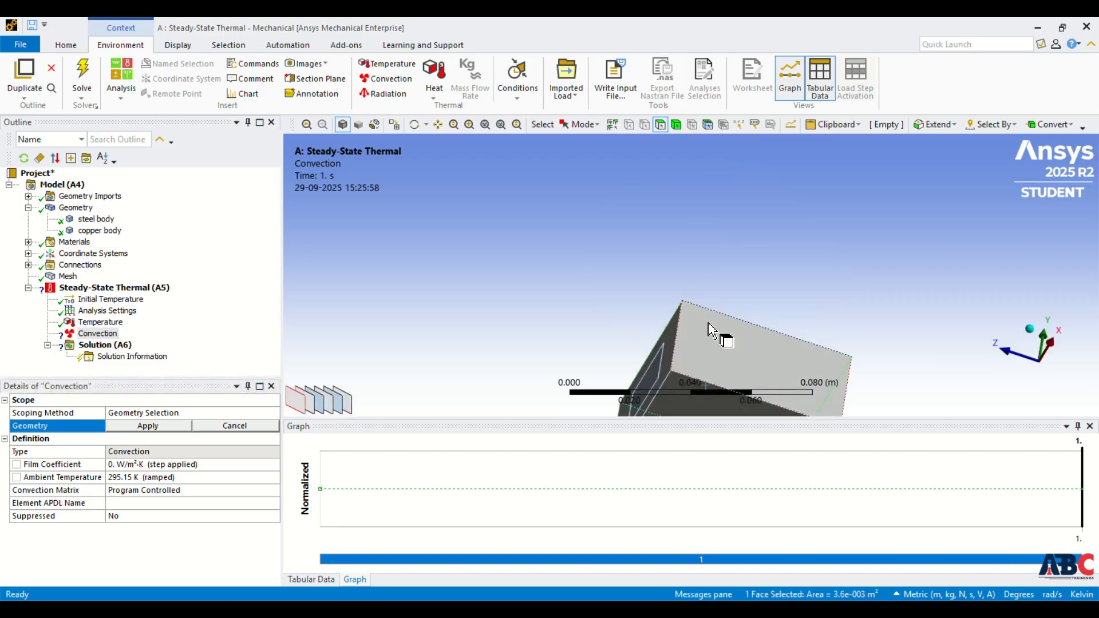
{"action": "left_click", "coordinate": [718, 343]}
{"action": "scroll", "coordinate": [646, 225], "scroll_direction": "down", "scroll_amount": 4}
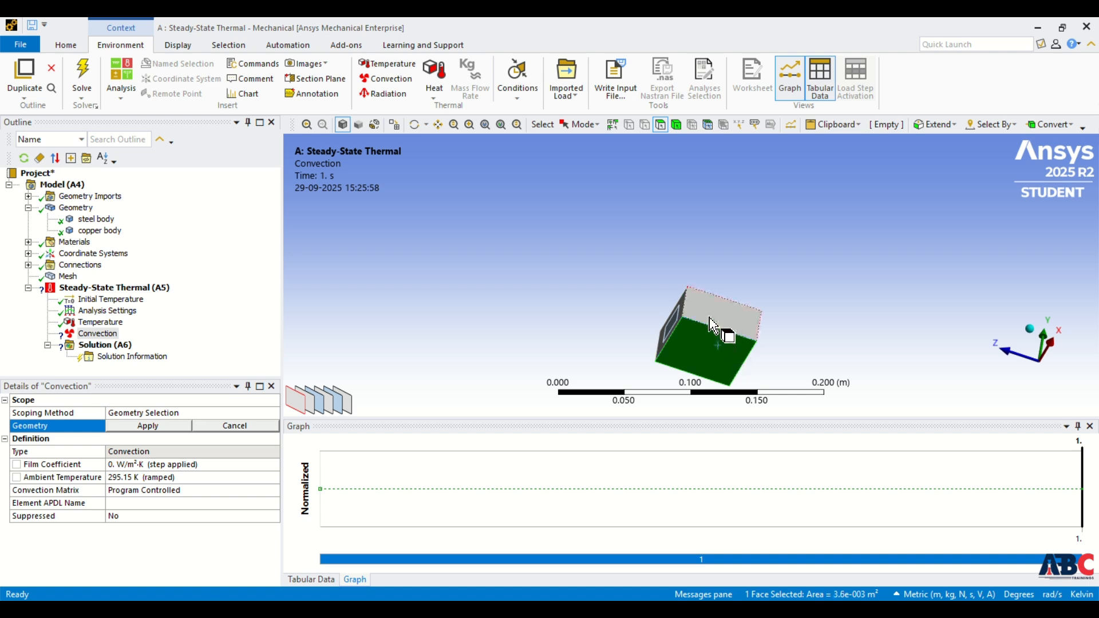
{"action": "left_click", "coordinate": [710, 319], "text": "ctrl"}
{"action": "middle_click_drag", "start_coordinate": [758, 294], "coordinate": [699, 314]}
{"action": "left_click", "coordinate": [741, 337], "text": "ctrl"}
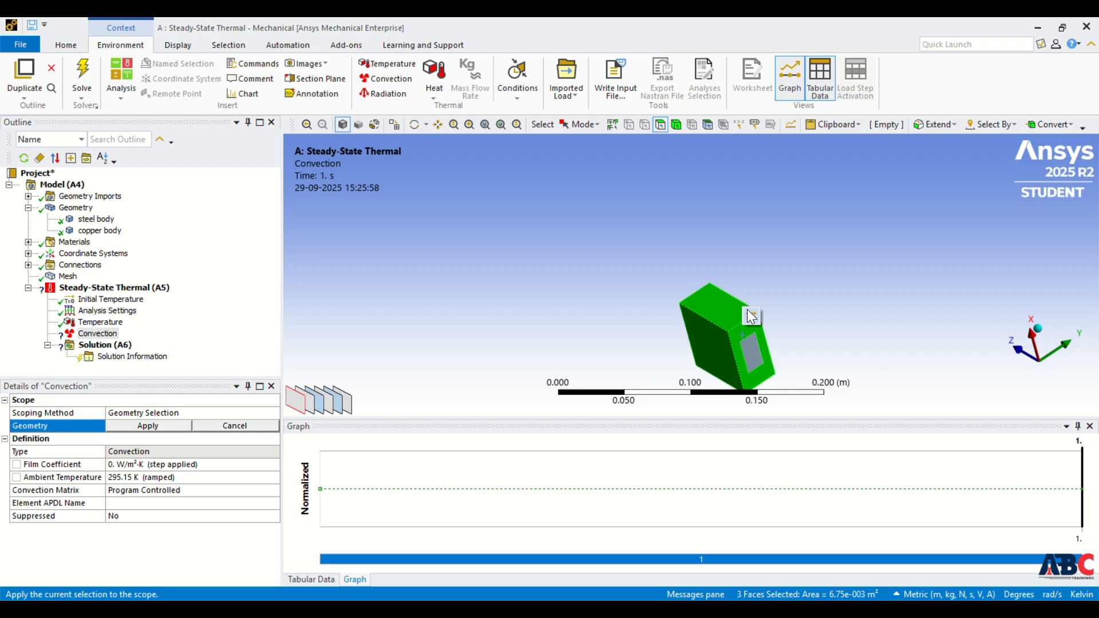
Add the remaining three outer faces of the steel body to the selection and apply all six as the convection scope
{"action": "middle_click_drag", "start_coordinate": [726, 253], "coordinate": [548, 203]}
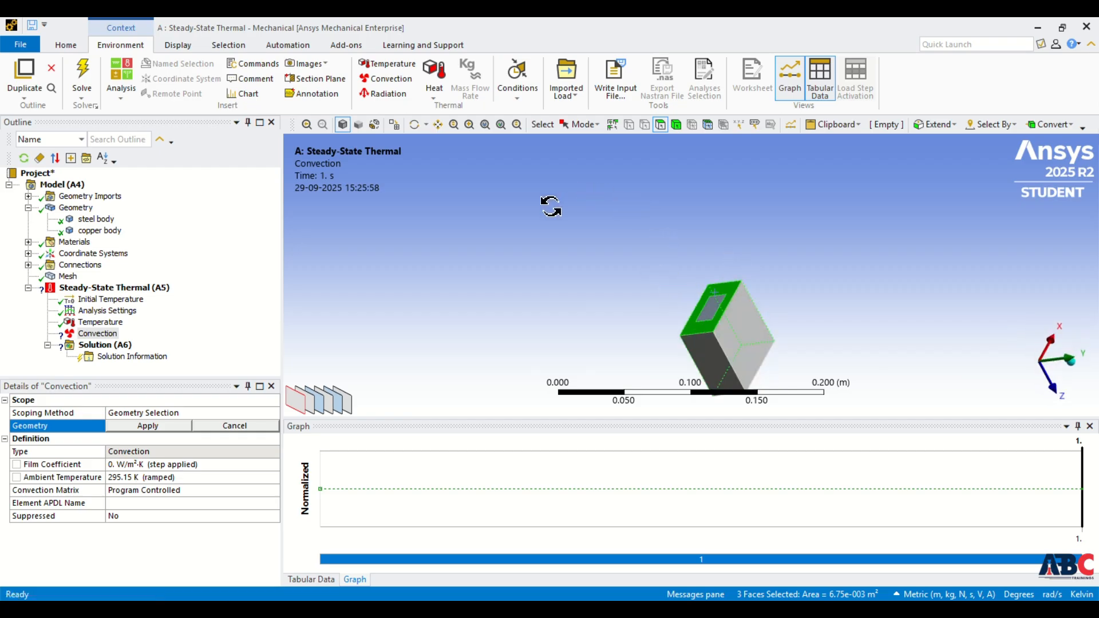
{"action": "left_click", "coordinate": [750, 342], "text": "ctrl"}
{"action": "middle_click_drag", "start_coordinate": [750, 342], "coordinate": [689, 240]}
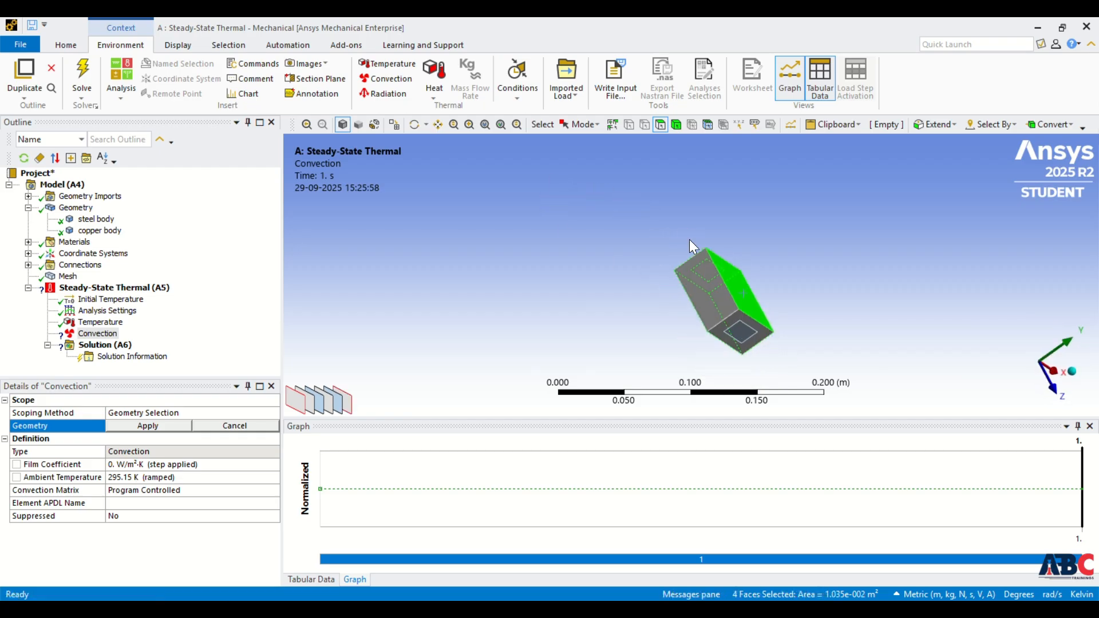
{"action": "left_click", "coordinate": [712, 291], "text": "ctrl"}
{"action": "middle_click_drag", "start_coordinate": [757, 328], "coordinate": [738, 306]}
{"action": "left_click", "coordinate": [737, 329], "text": "ctrl"}
{"action": "left_click", "coordinate": [737, 329], "text": "ctrl"}
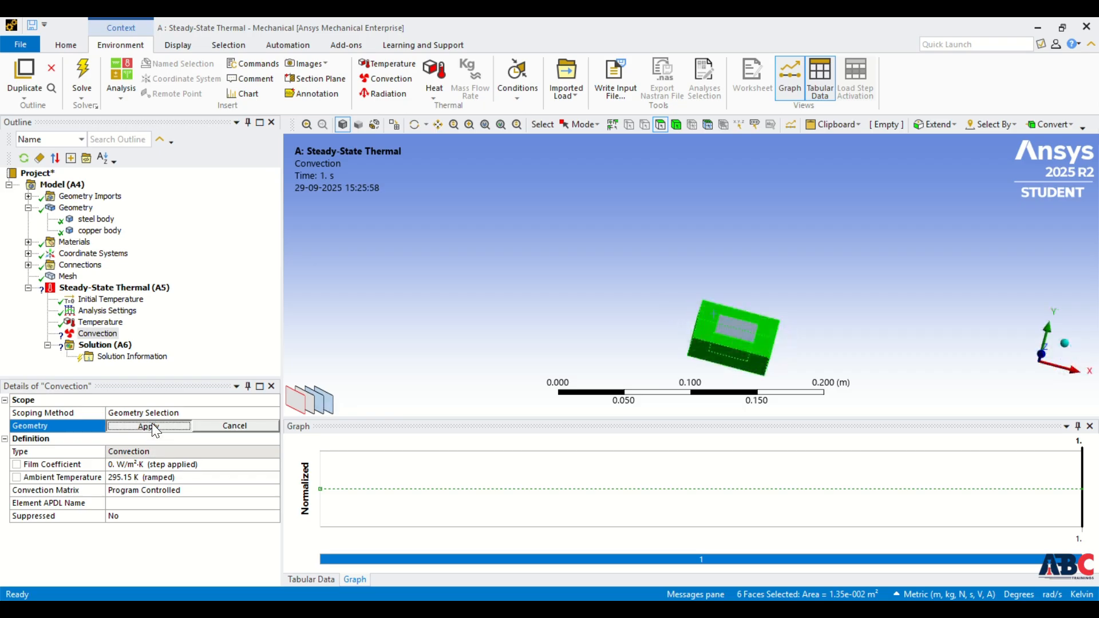
{"action": "left_click", "coordinate": [151, 426]}
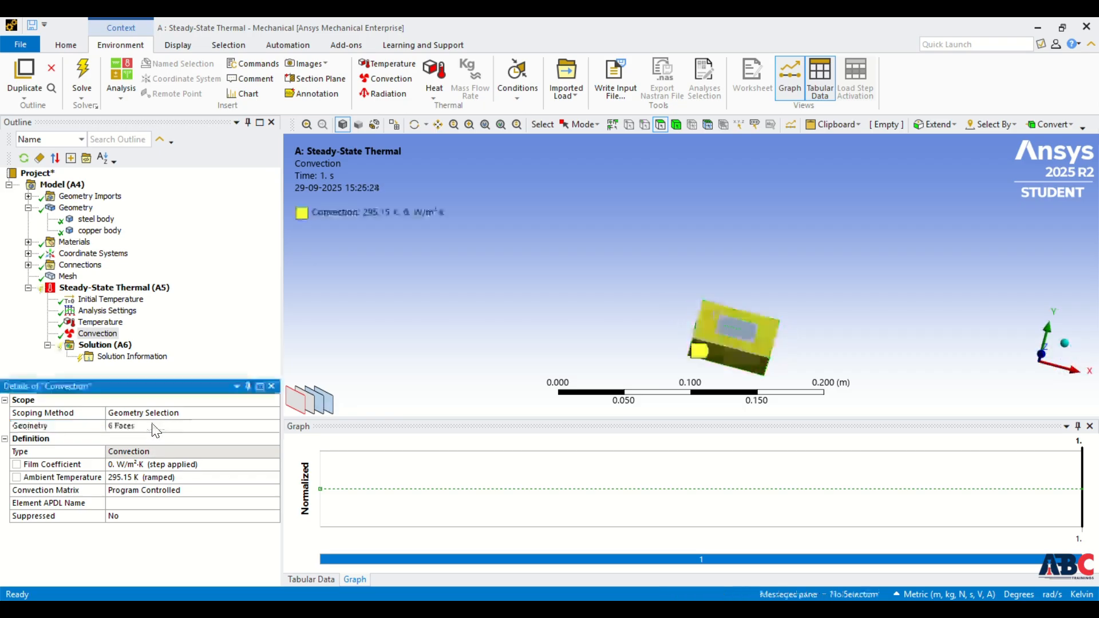
Set the convection's film coefficient to 50 W/m²·K and its ambient temperature to 20 K, then display both loads on the model
{"action": "left_click", "coordinate": [138, 464]}
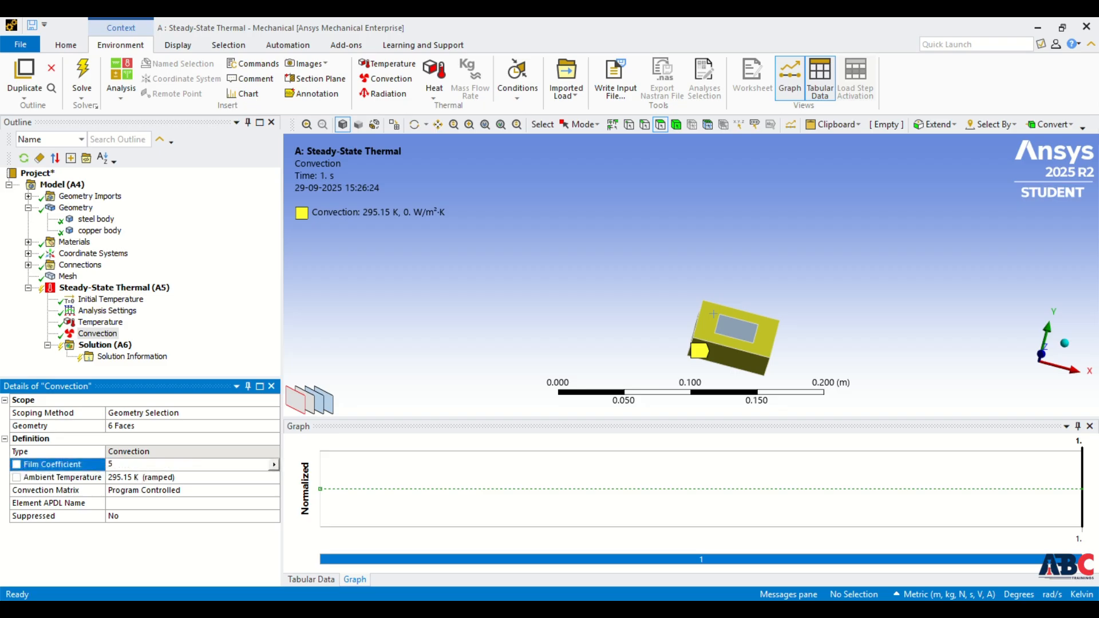
{"action": "type", "text": "5"}
{"action": "key", "text": "Return"}
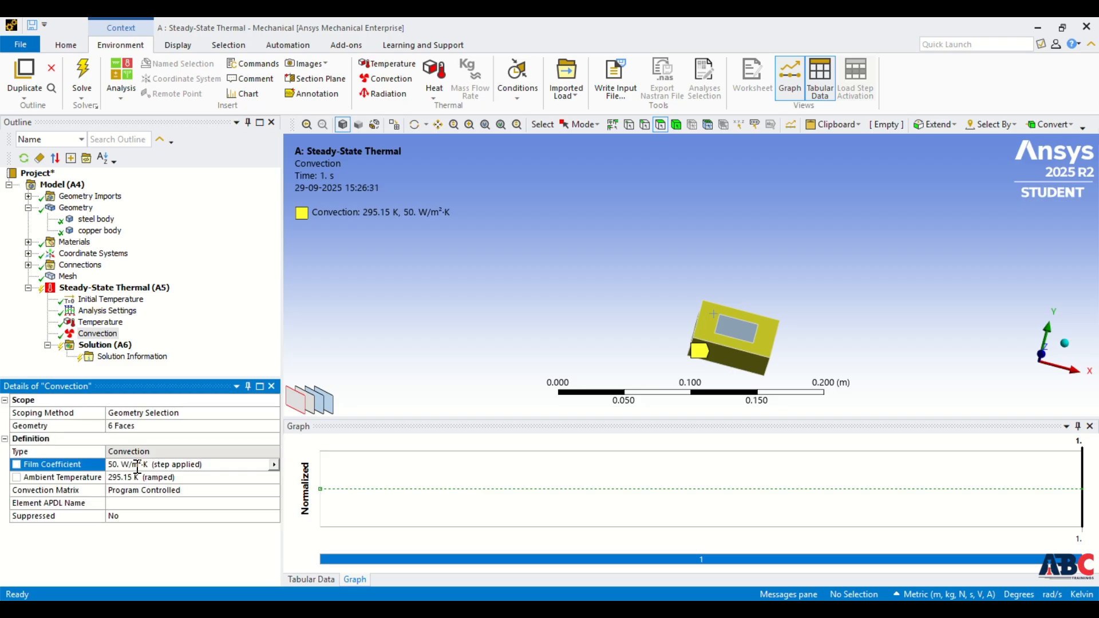
{"action": "left_click", "coordinate": [133, 477]}
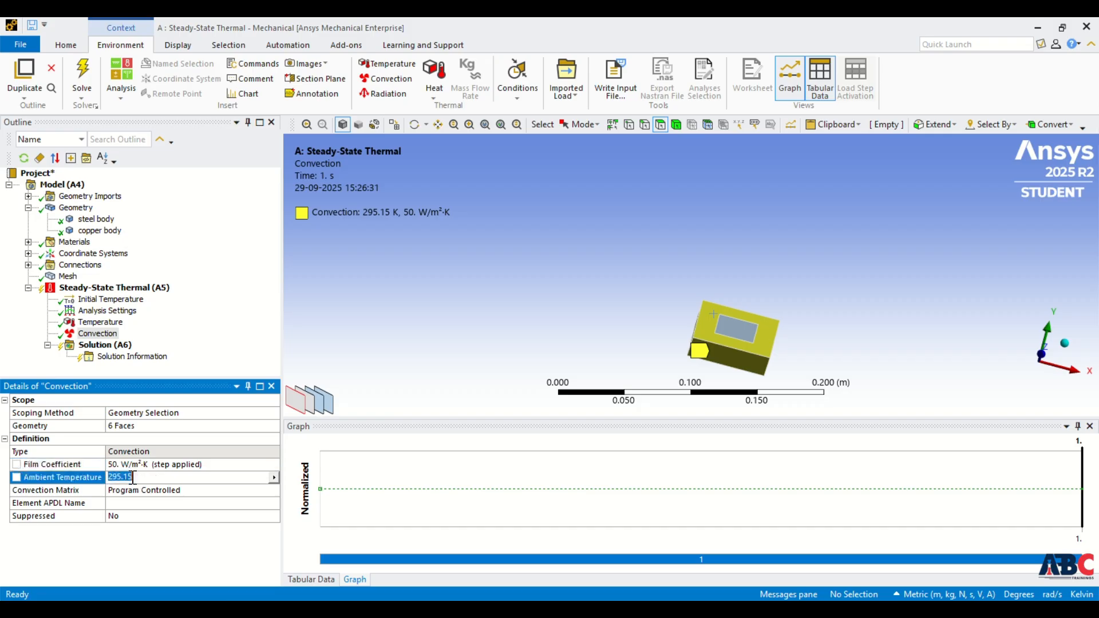
{"action": "key", "text": "Return"}
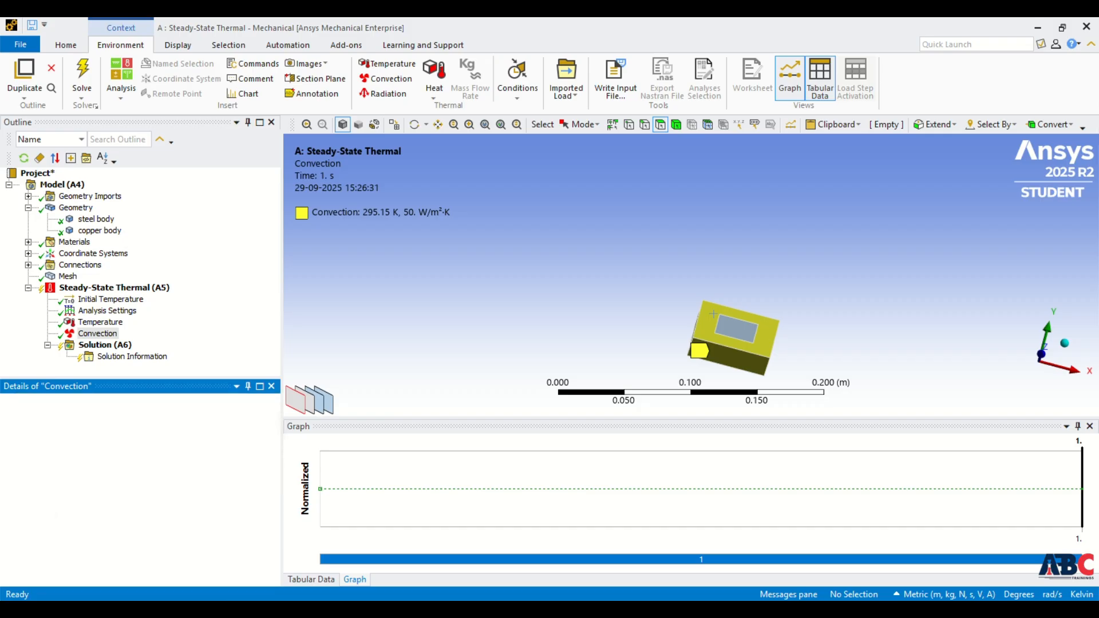
{"action": "left_click", "coordinate": [75, 291]}
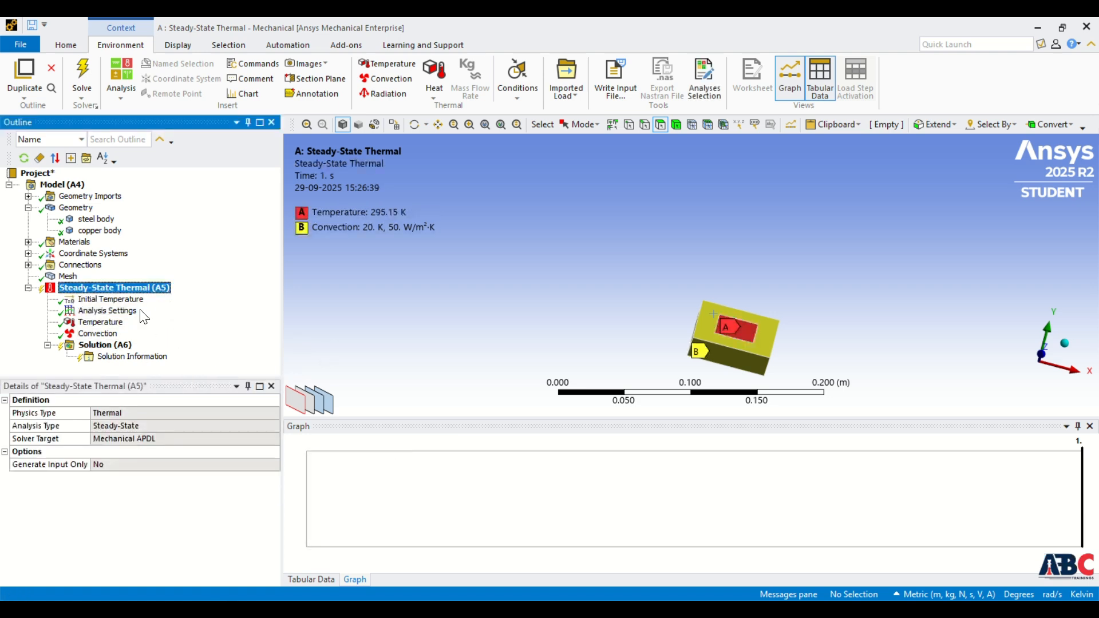
Add a Temperature result for all bodies to the thermal solution
{"action": "left_click", "coordinate": [103, 345]}
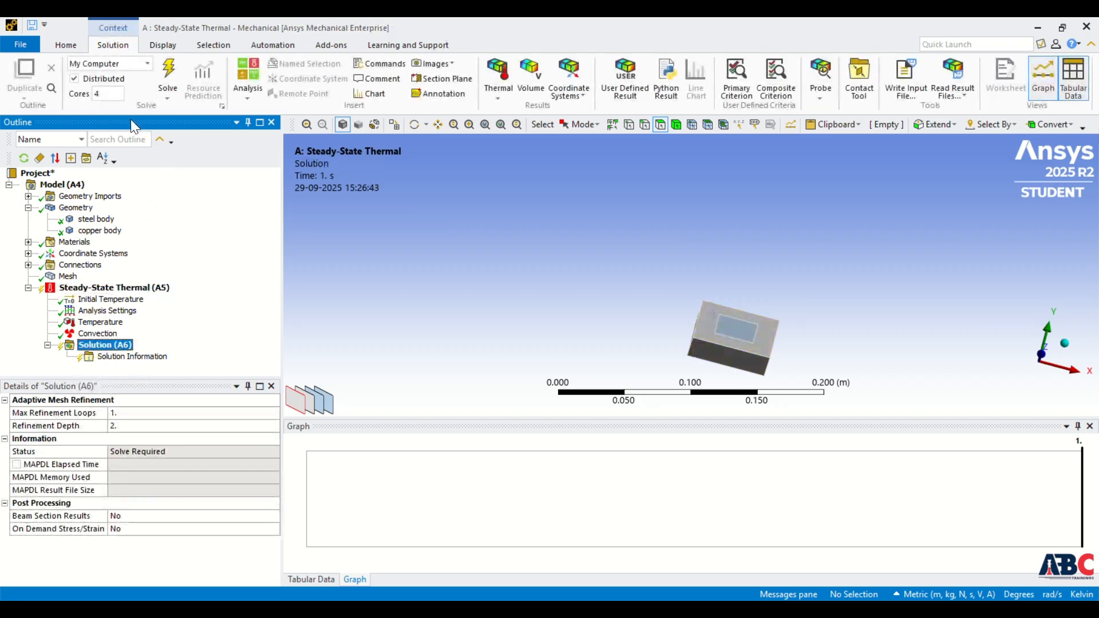
{"action": "left_click", "coordinate": [500, 103]}
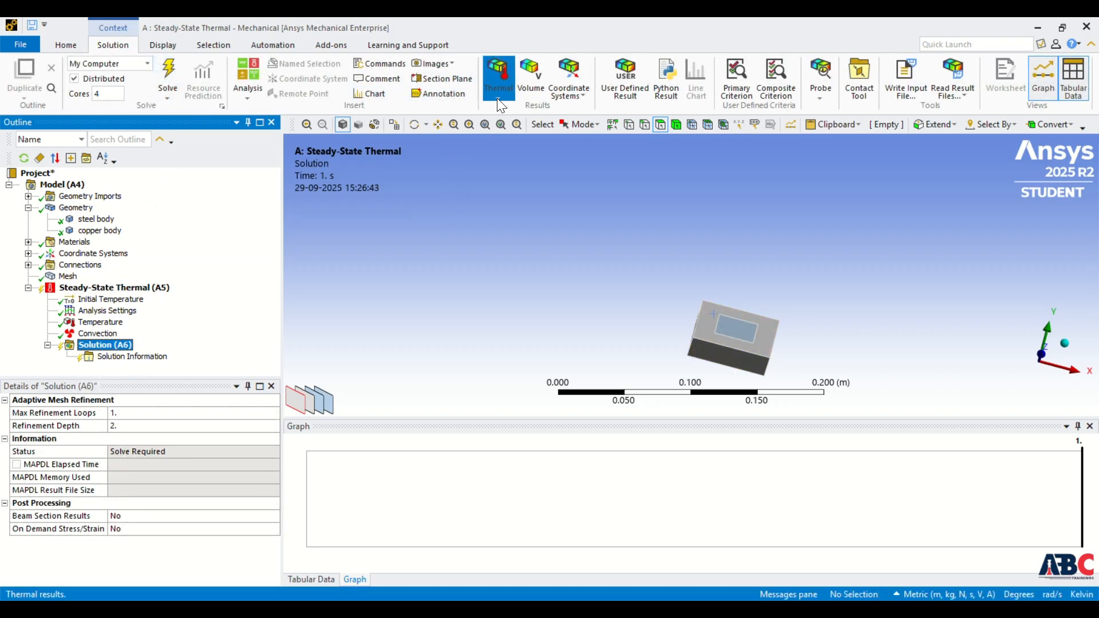
{"action": "left_click", "coordinate": [506, 111]}
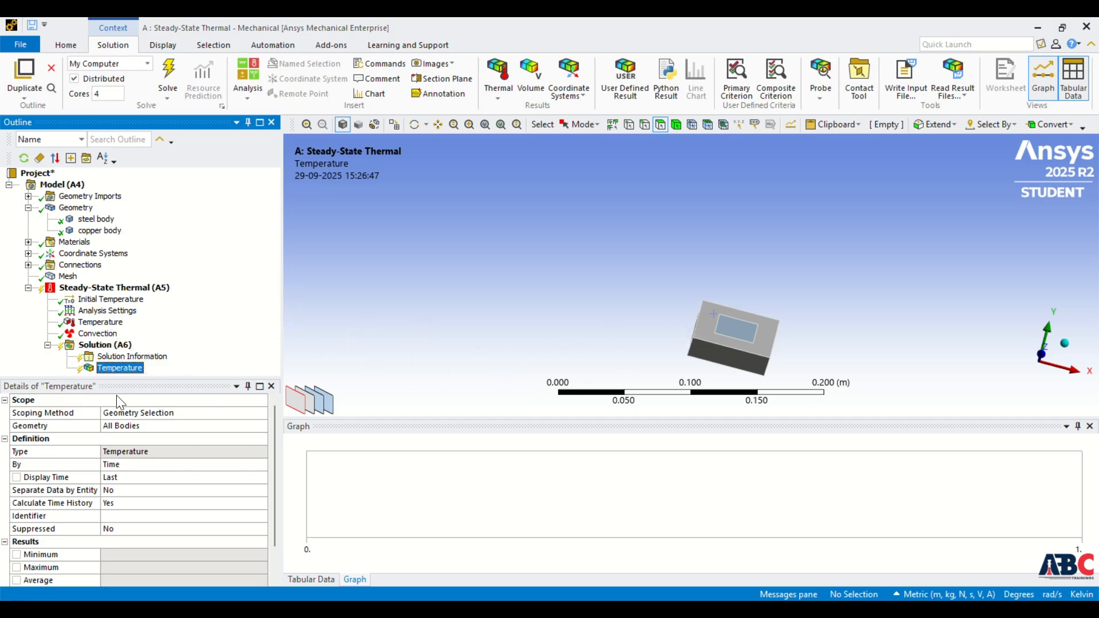
Solve the steady-state thermal analysis
{"action": "left_click", "coordinate": [103, 346]}
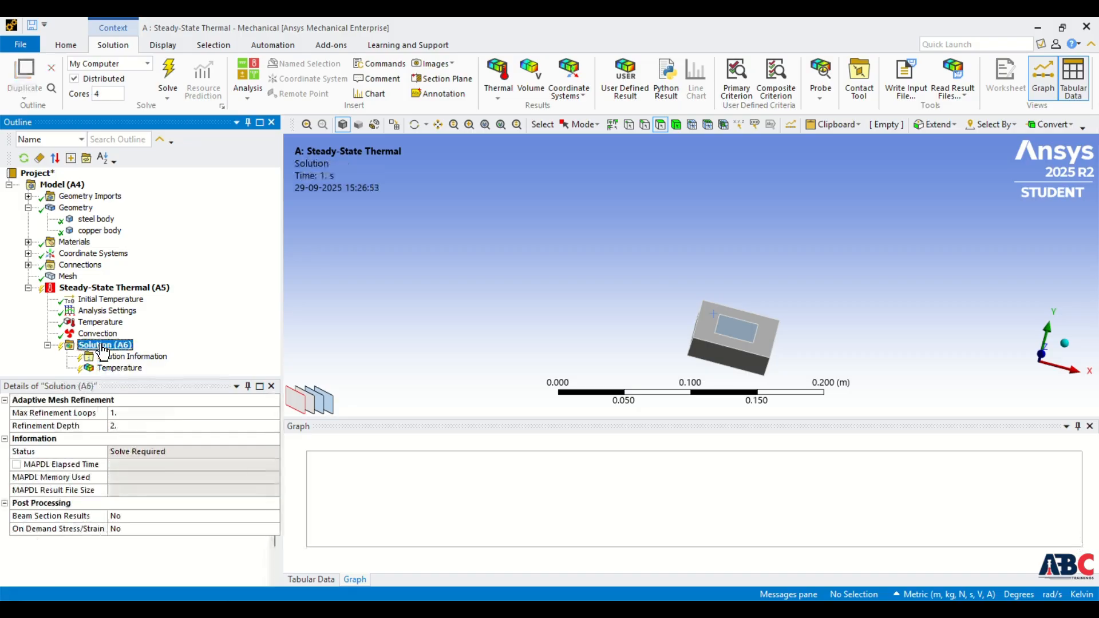
{"action": "right_click", "coordinate": [103, 345]}
{"action": "key", "text": "Escape"}
{"action": "key", "text": "F5"}
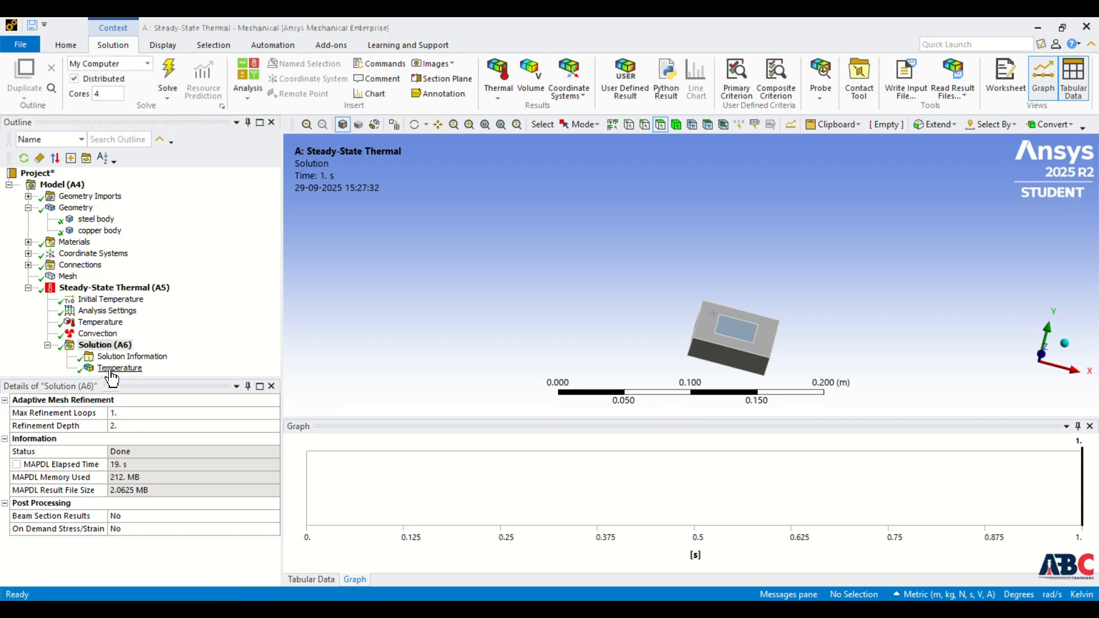
Display the solved Temperature result and examine the contour distribution on the block from several angles
{"action": "left_click", "coordinate": [117, 369]}
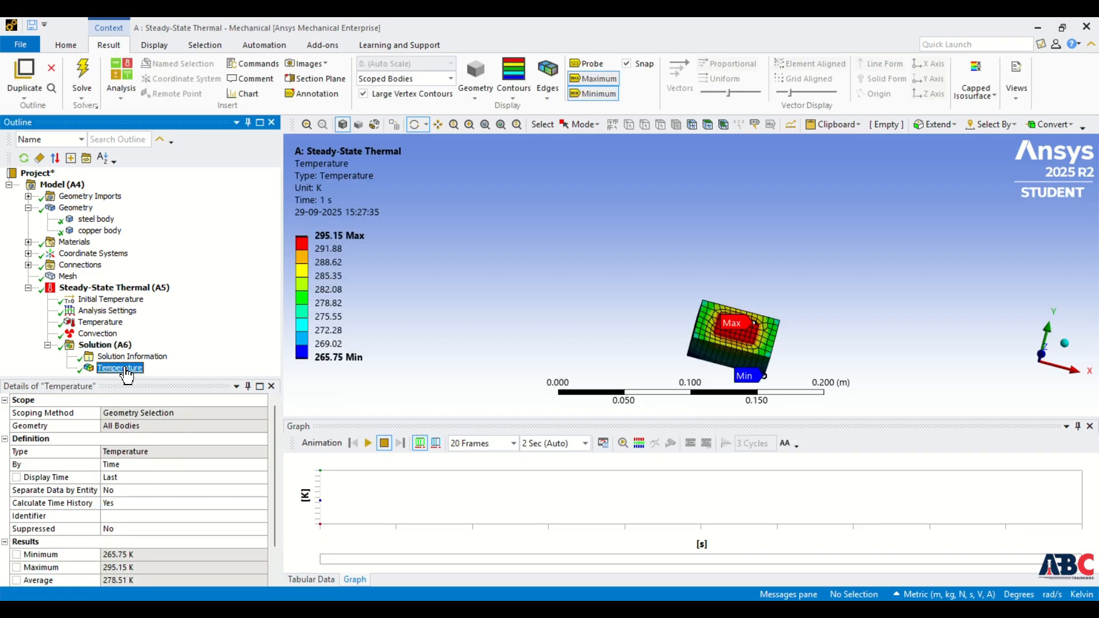
{"action": "left_click_drag", "start_coordinate": [780, 366], "coordinate": [693, 291]}
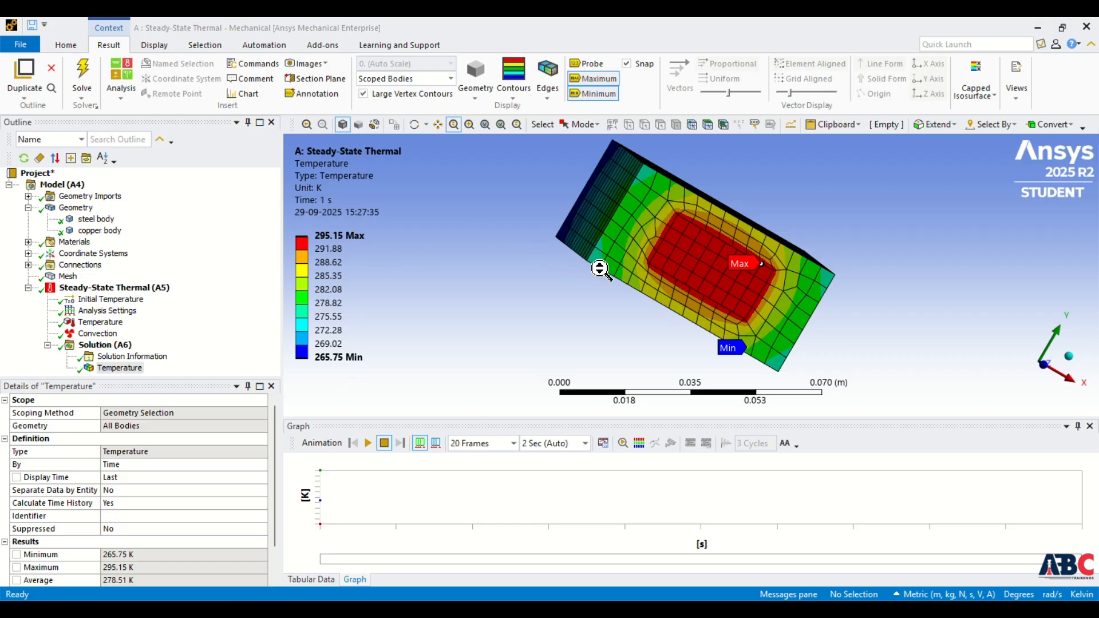
{"action": "middle_click_drag", "start_coordinate": [893, 257], "coordinate": [746, 351]}
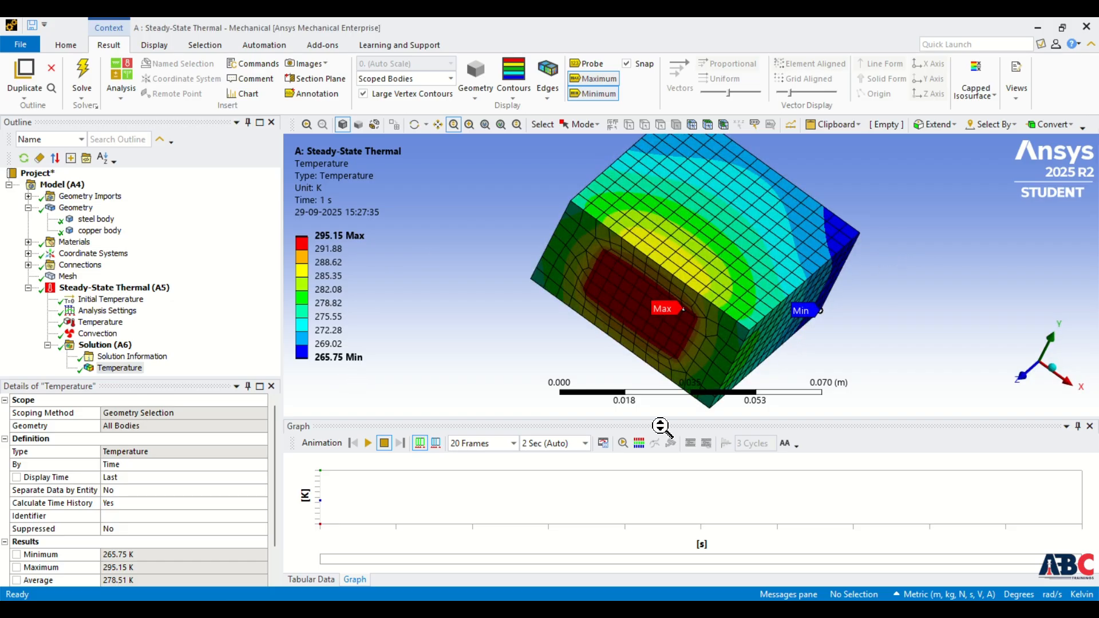
Animate the Temperature result to view how the contours develop across the block
{"action": "left_click", "coordinate": [367, 443]}
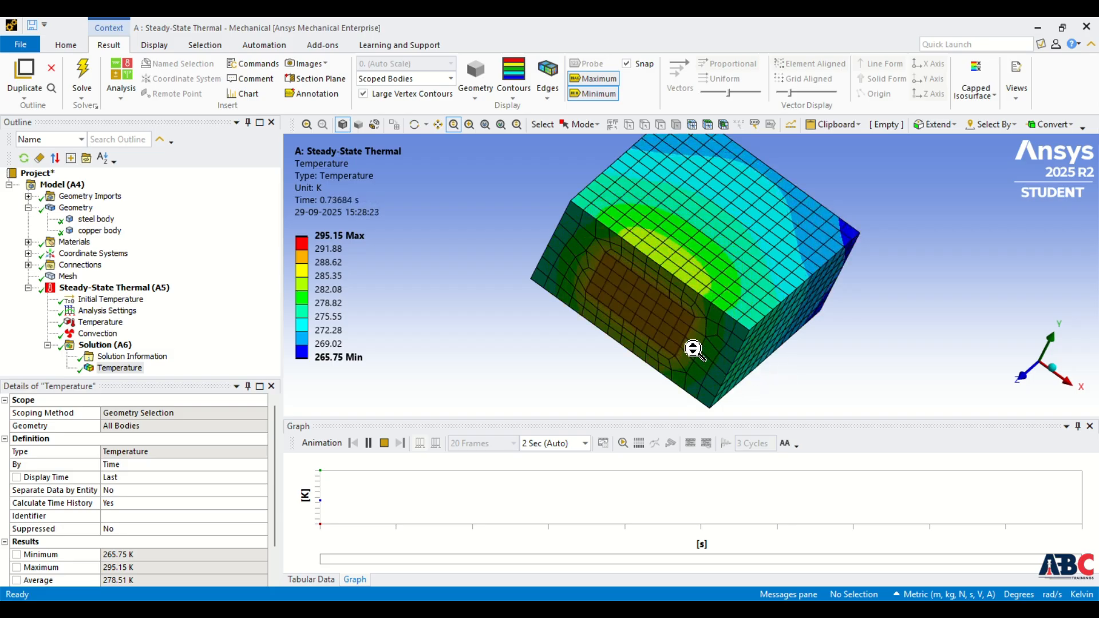
Add a Total Heat Flux result for all bodies to the thermal solution
{"action": "left_click", "coordinate": [103, 345]}
{"action": "right_click", "coordinate": [102, 348]}
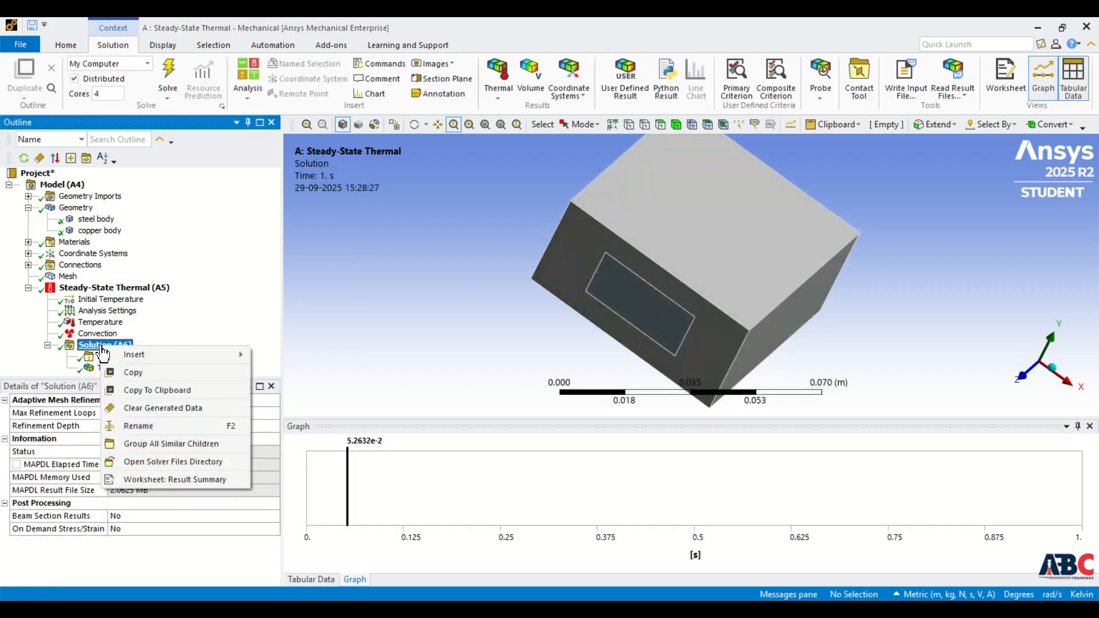
{"action": "mouse_move", "coordinate": [125, 352]}
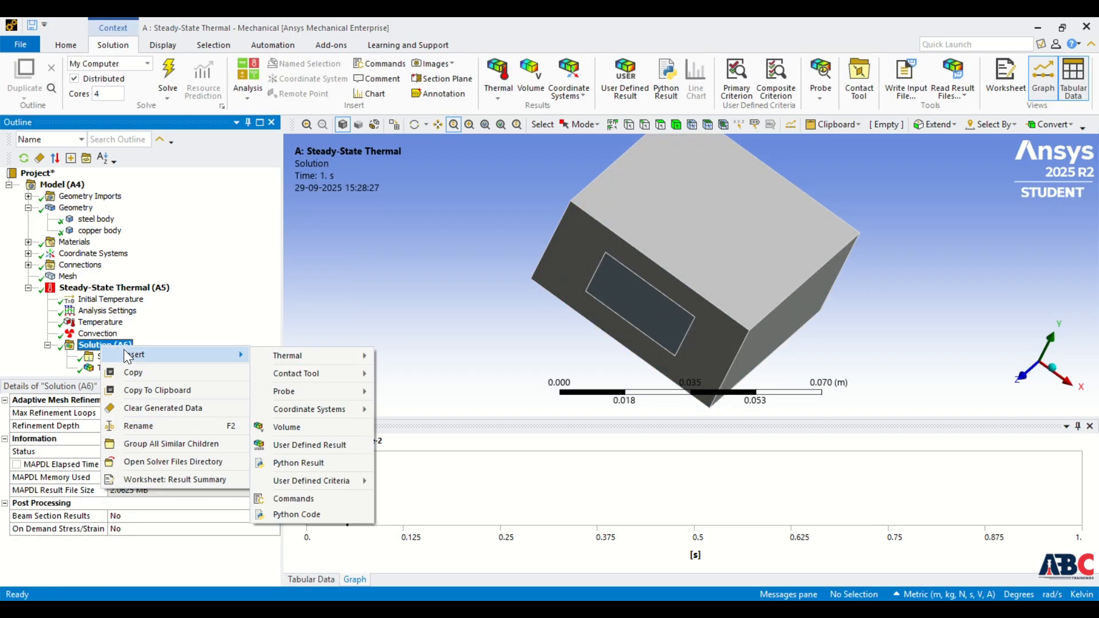
{"action": "left_click", "coordinate": [499, 95]}
{"action": "left_click", "coordinate": [498, 91]}
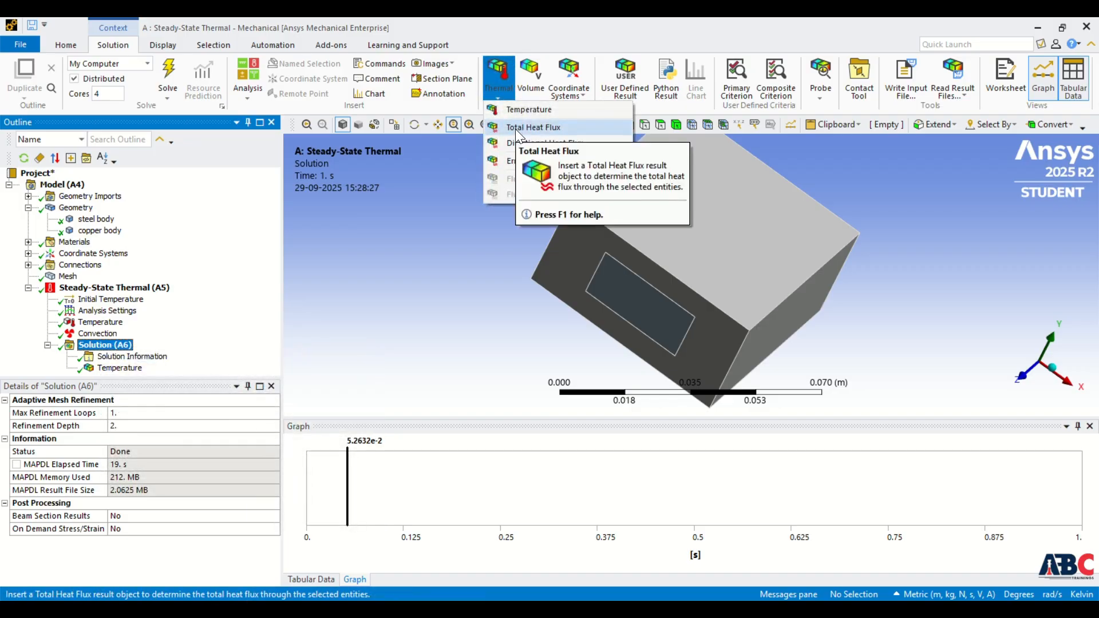
{"action": "left_click", "coordinate": [517, 128]}
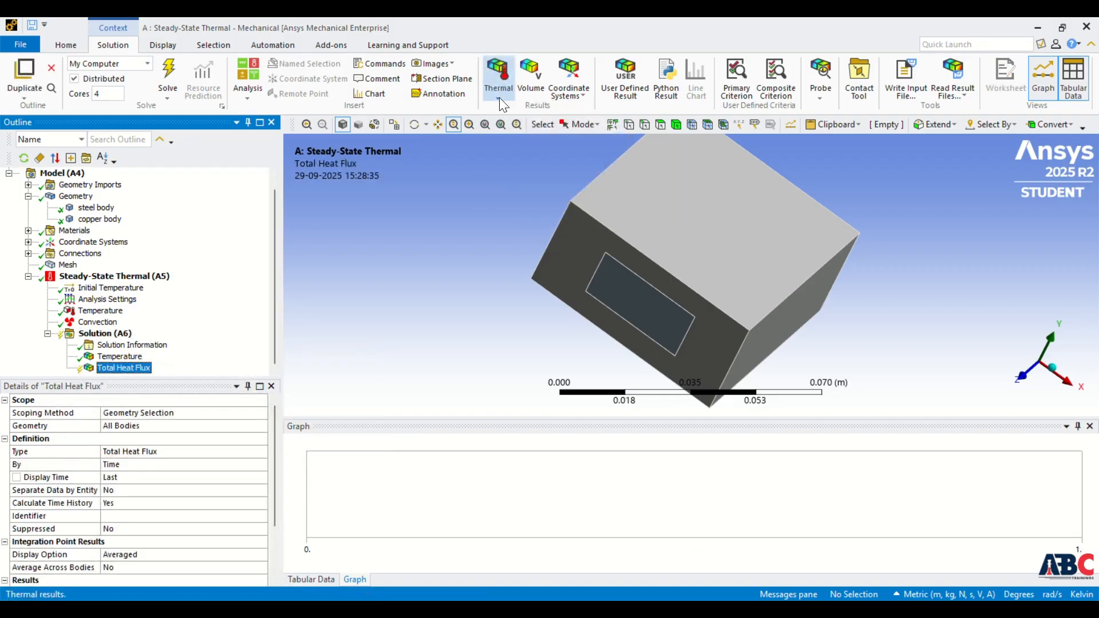
Add a Directional Heat Flux result for all bodies and set its orientation to the Z axis
{"action": "left_click", "coordinate": [501, 98]}
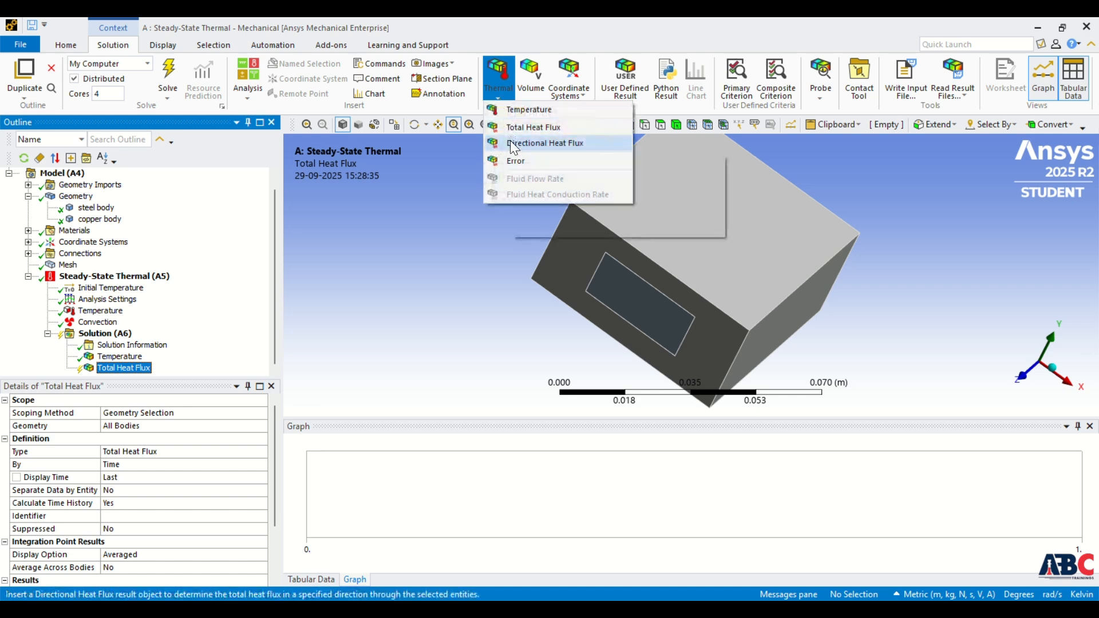
{"action": "left_click", "coordinate": [514, 144]}
{"action": "left_click", "coordinate": [148, 465]}
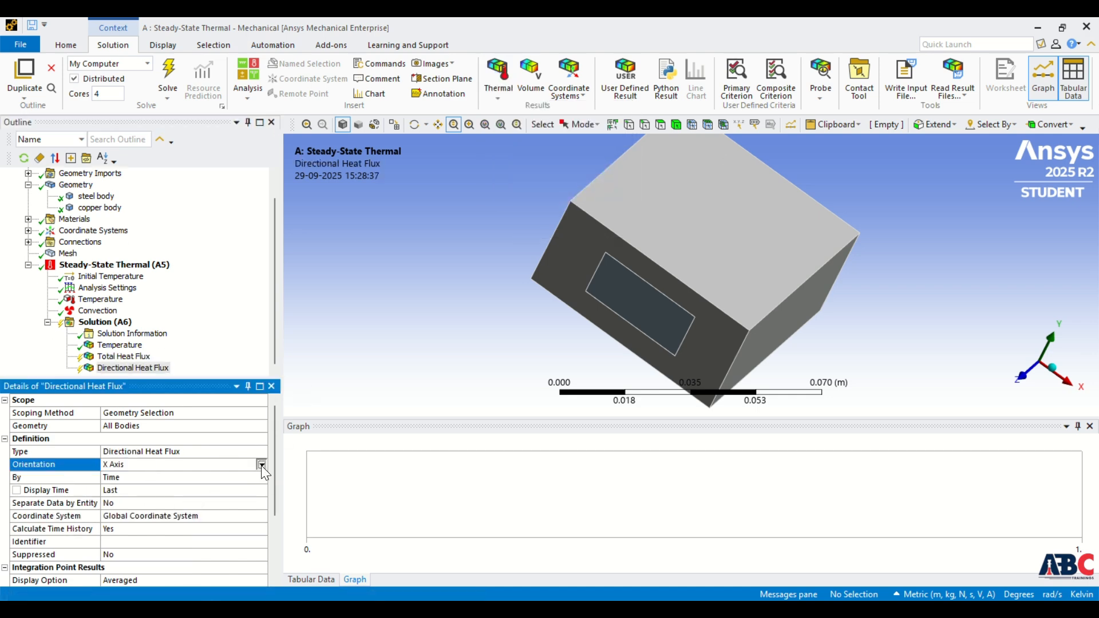
{"action": "left_click", "coordinate": [261, 465]}
{"action": "left_click", "coordinate": [150, 492]}
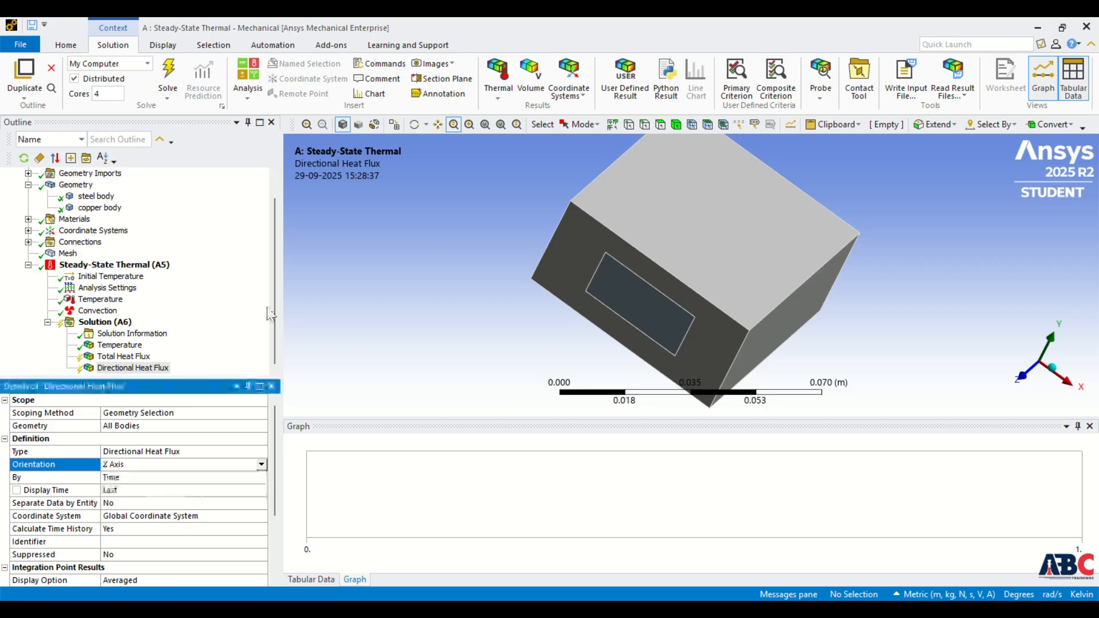
Solve the thermal analysis again to evaluate the total and directional heat flux results
{"action": "right_click", "coordinate": [87, 322]}
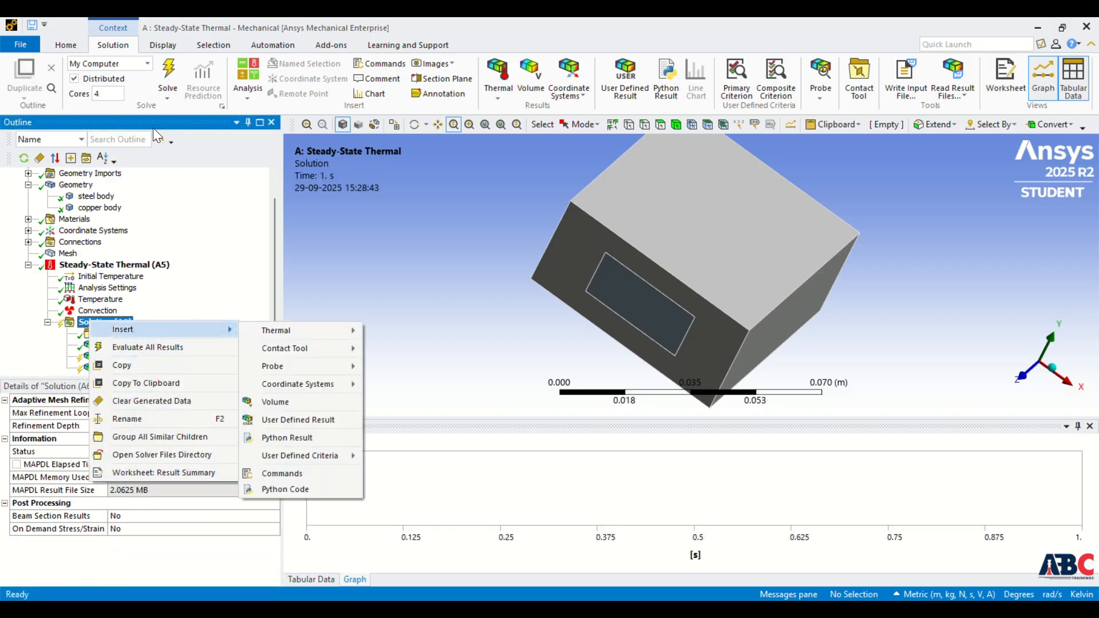
{"action": "left_click", "coordinate": [166, 71]}
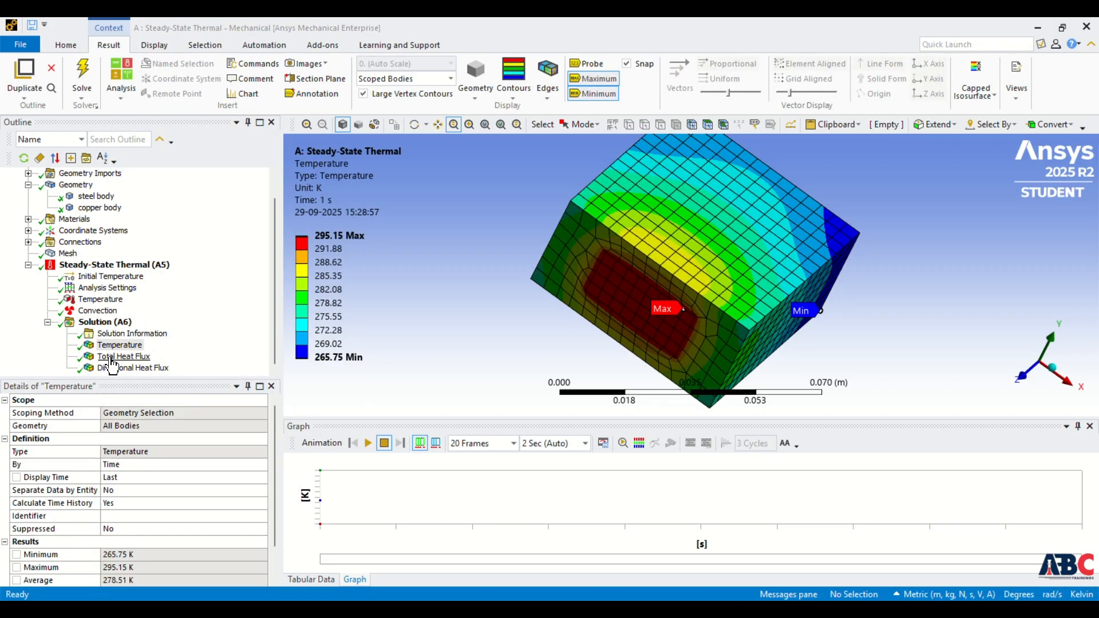
Display and animate the Total Heat Flux result, followed by the Directional Heat Flux result
{"action": "left_click", "coordinate": [115, 357]}
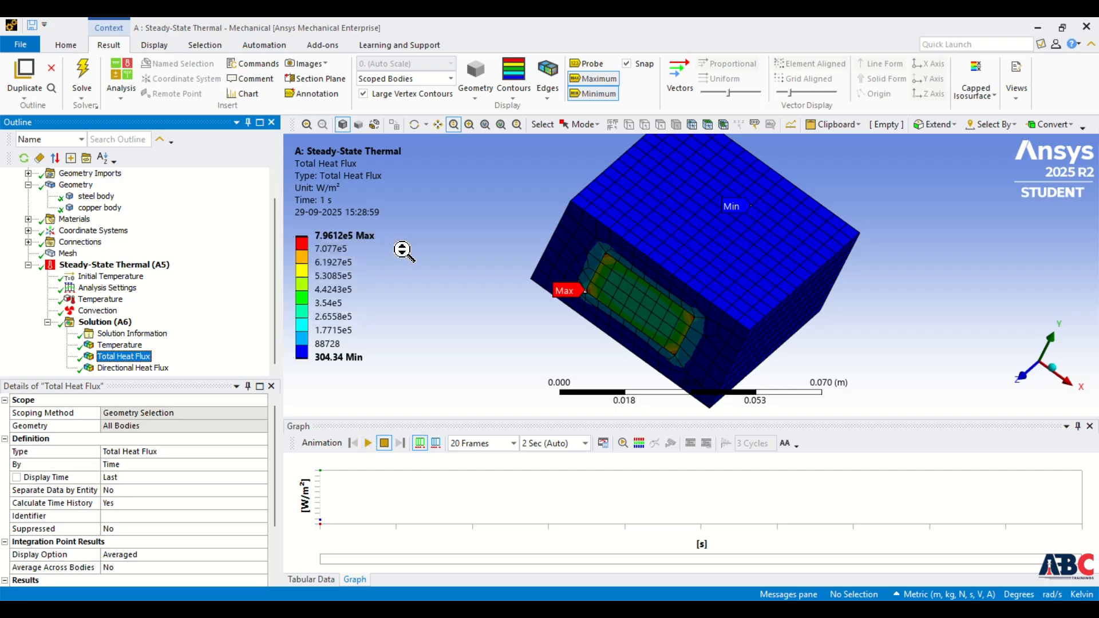
{"action": "left_click", "coordinate": [367, 443]}
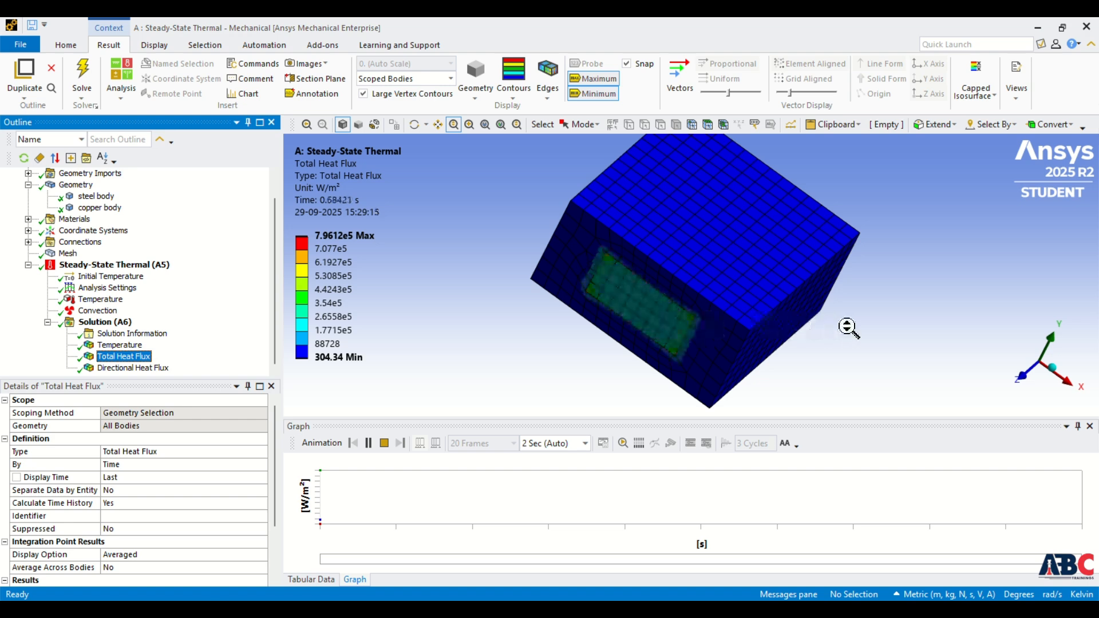
{"action": "left_click", "coordinate": [165, 369]}
{"action": "left_click", "coordinate": [368, 443]}
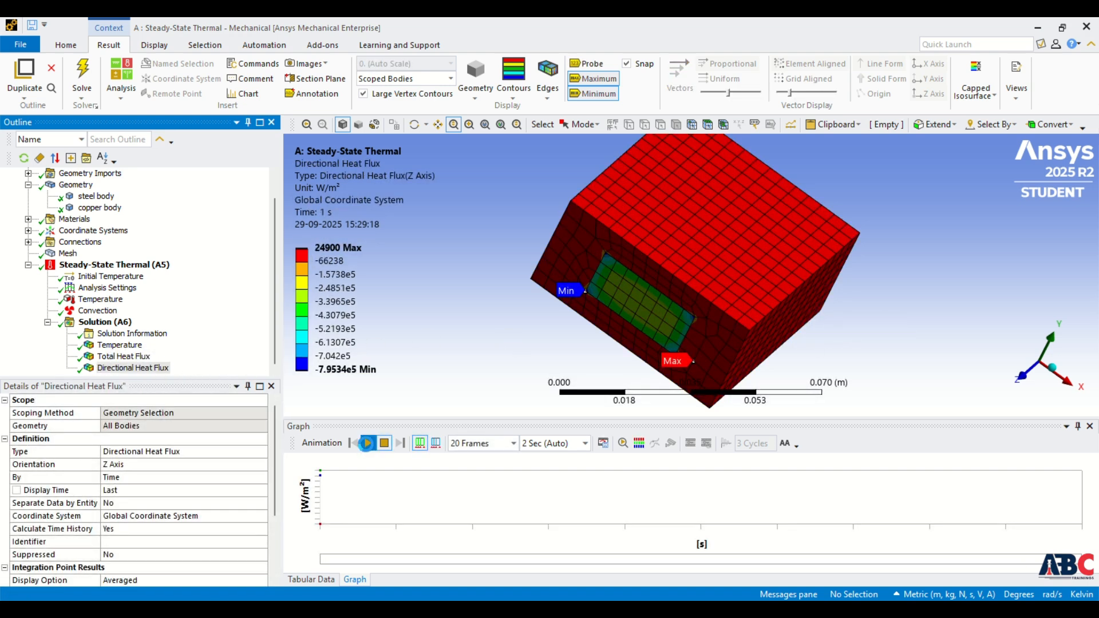